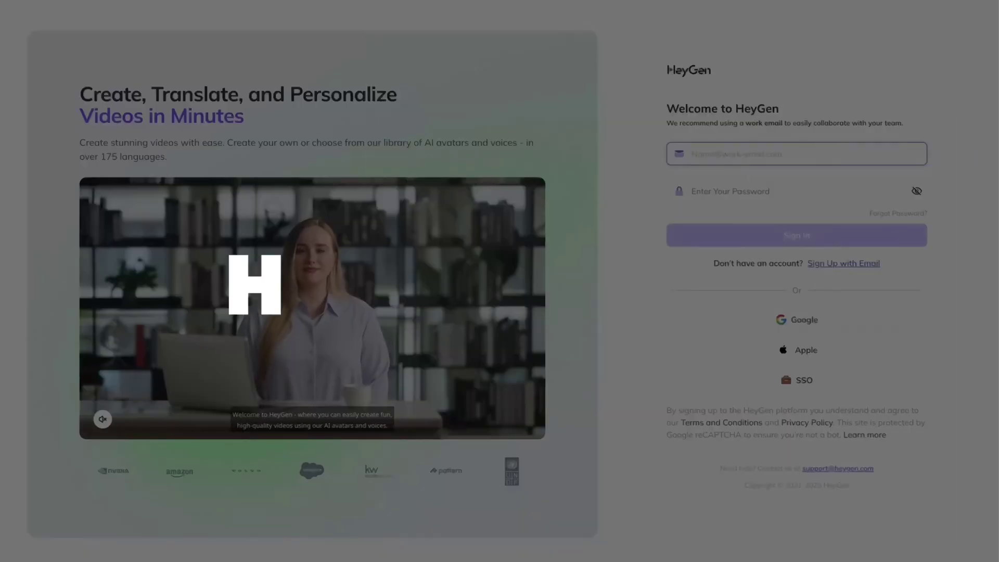
{"action": "type", "text": "xua"}
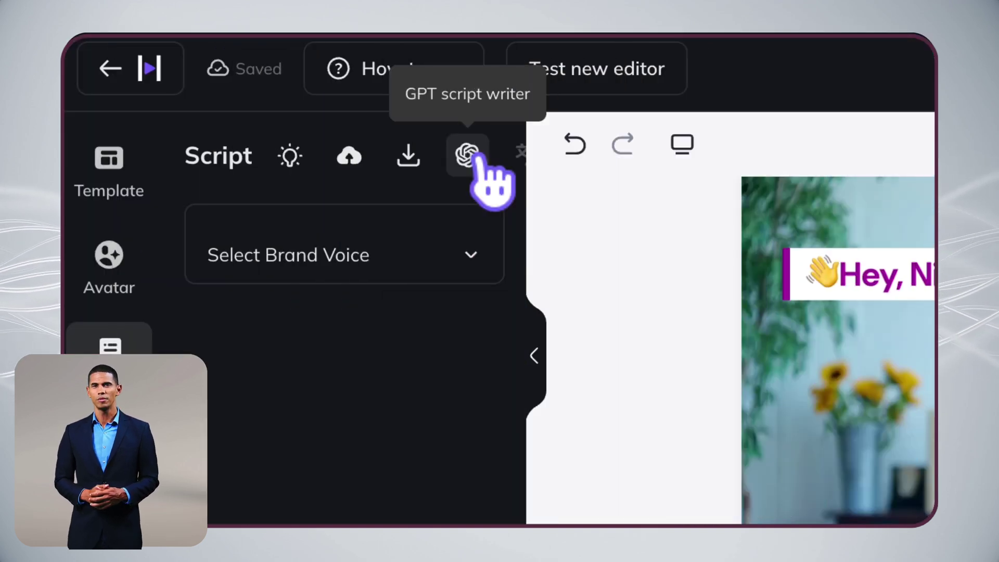
Have the GPT script writer revise the video script to be more engaging and apply the result
{"action": "left_click", "coordinate": [476, 158]}
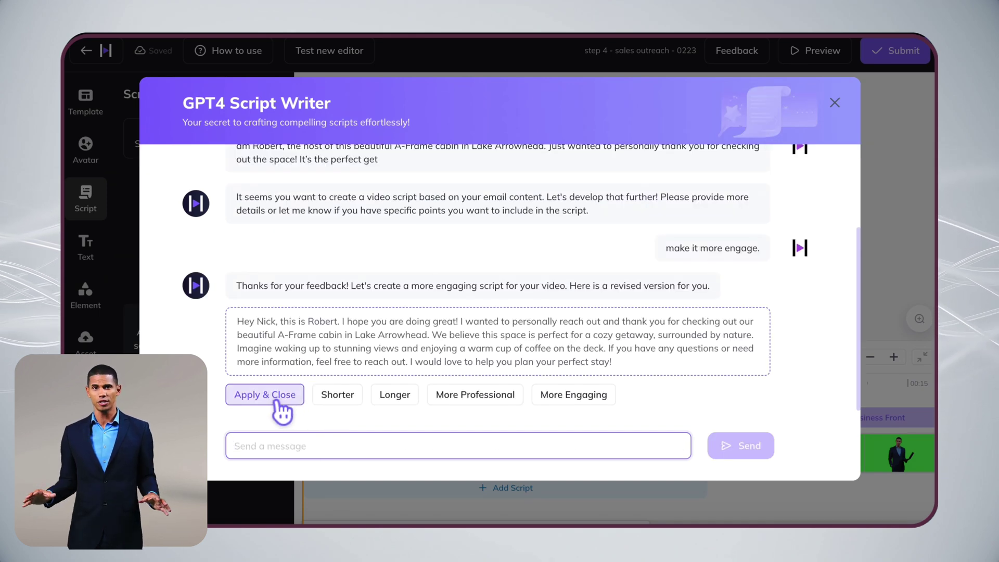
{"action": "left_click", "coordinate": [276, 400]}
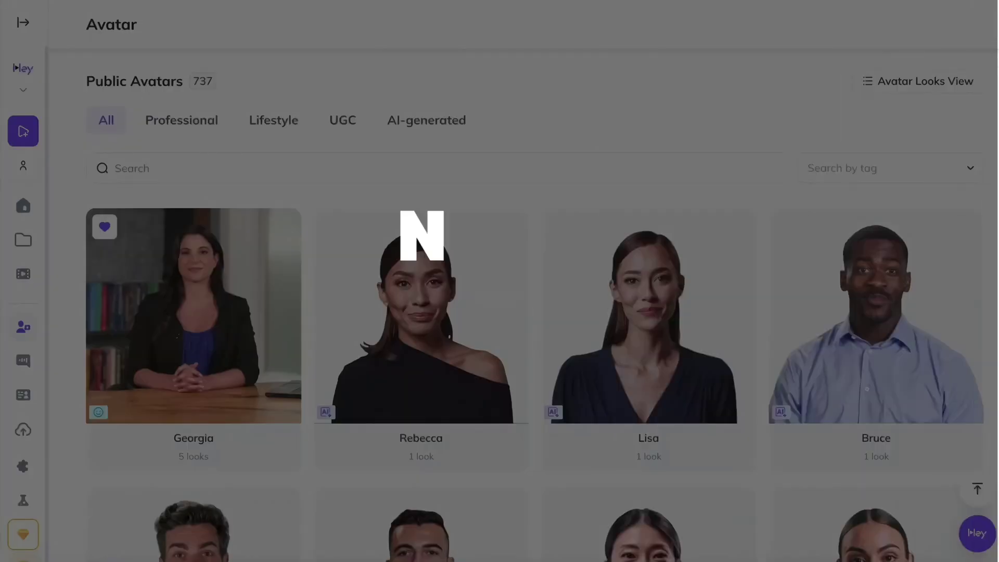
{"action": "scroll", "coordinate": [510, 305], "scroll_direction": "down", "scroll_amount": 5}
{"action": "scroll", "coordinate": [510, 305], "scroll_direction": "down", "scroll_amount": 3}
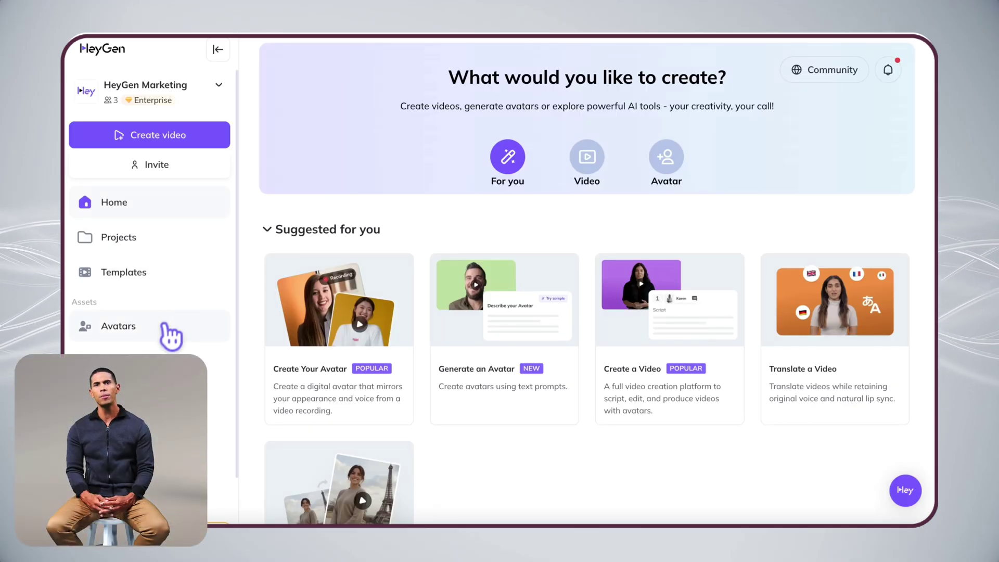
Start creating a new avatar from video footage and choose the Still avatar style
{"action": "left_click", "coordinate": [166, 329]}
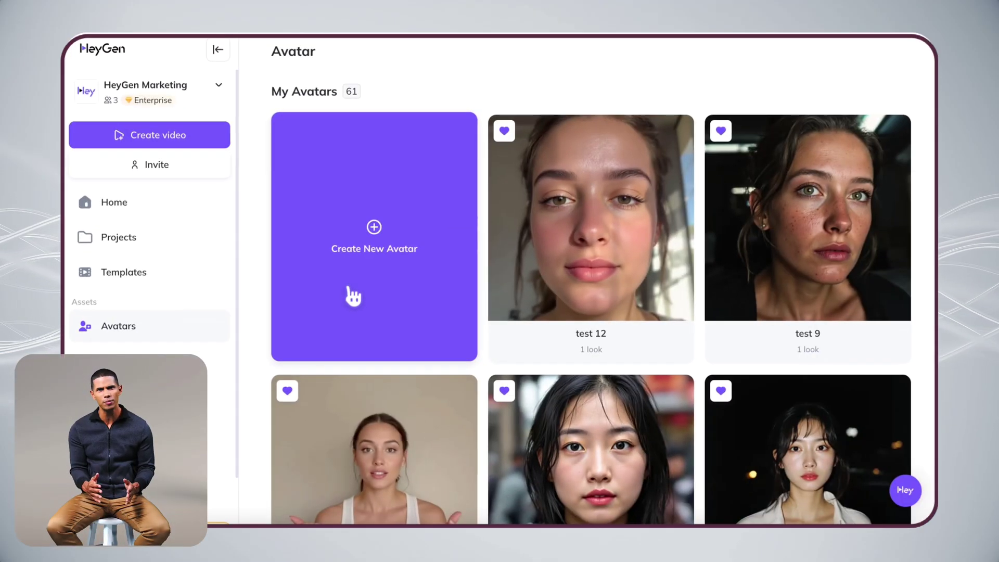
{"action": "left_click", "coordinate": [708, 255]}
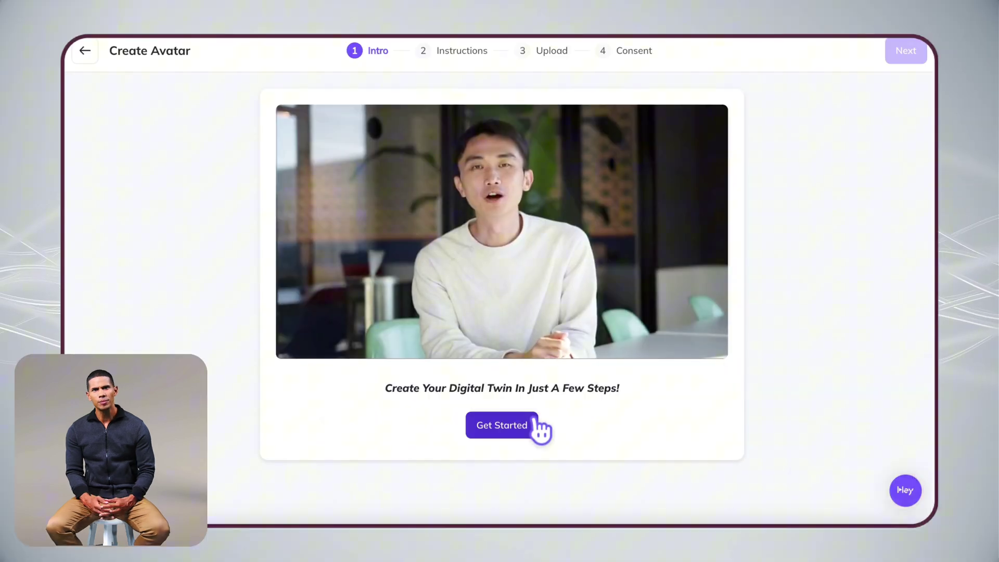
{"action": "left_click", "coordinate": [536, 424]}
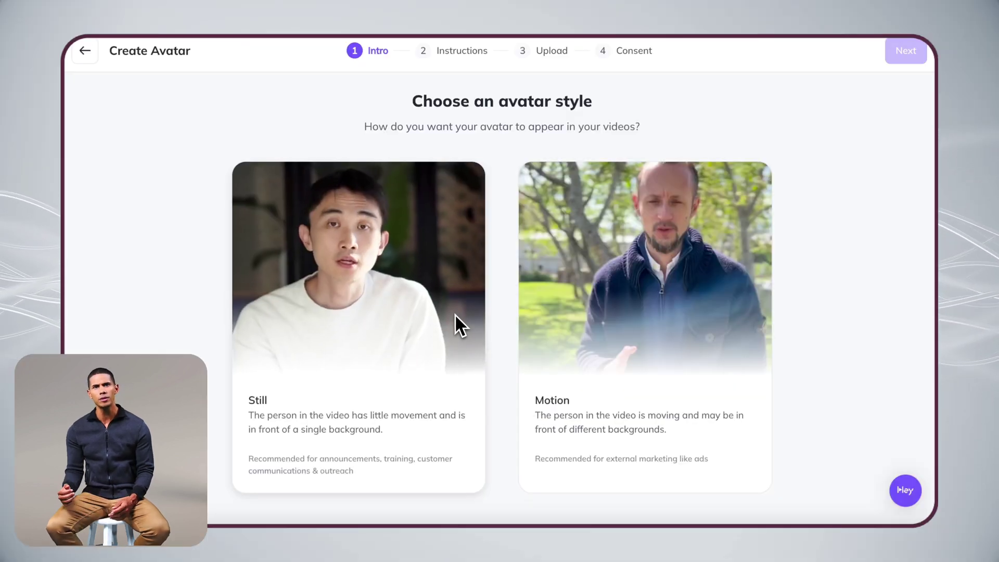
{"action": "left_click", "coordinate": [413, 314]}
Review the generic and pointing gesture examples in the text instructions and continue to the footage upload
{"action": "left_click", "coordinate": [554, 336]}
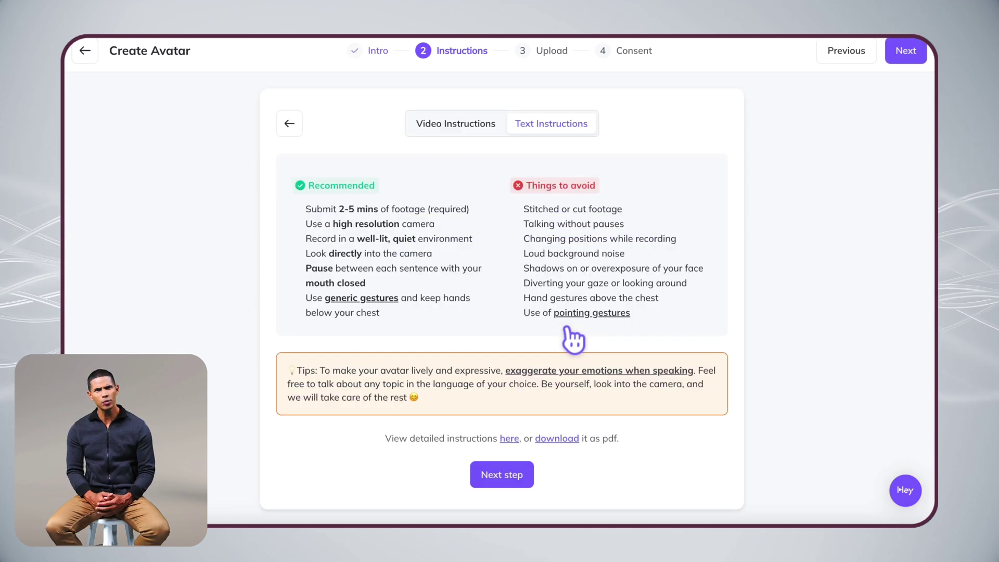
{"action": "mouse_move", "coordinate": [372, 298]}
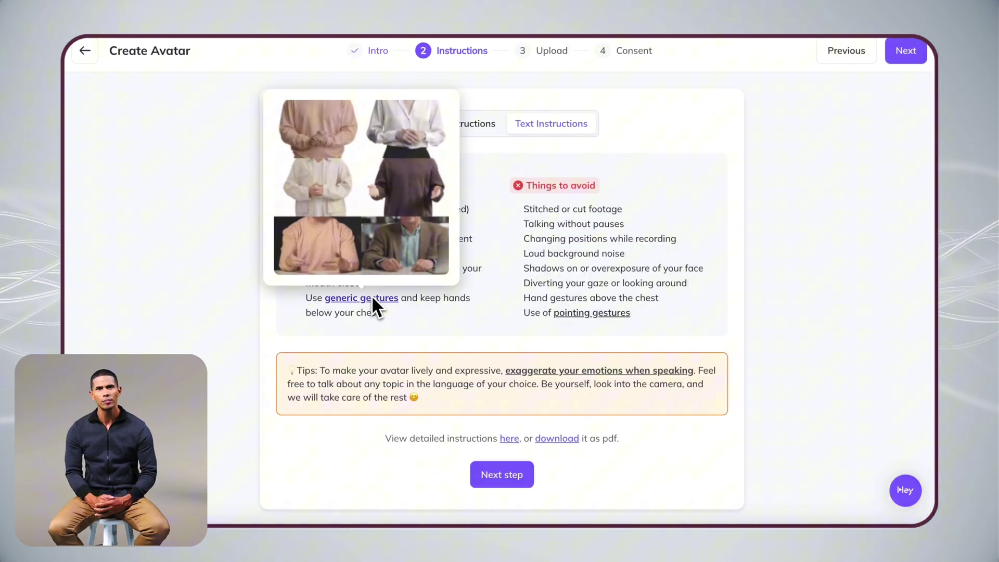
{"action": "mouse_move", "coordinate": [597, 321]}
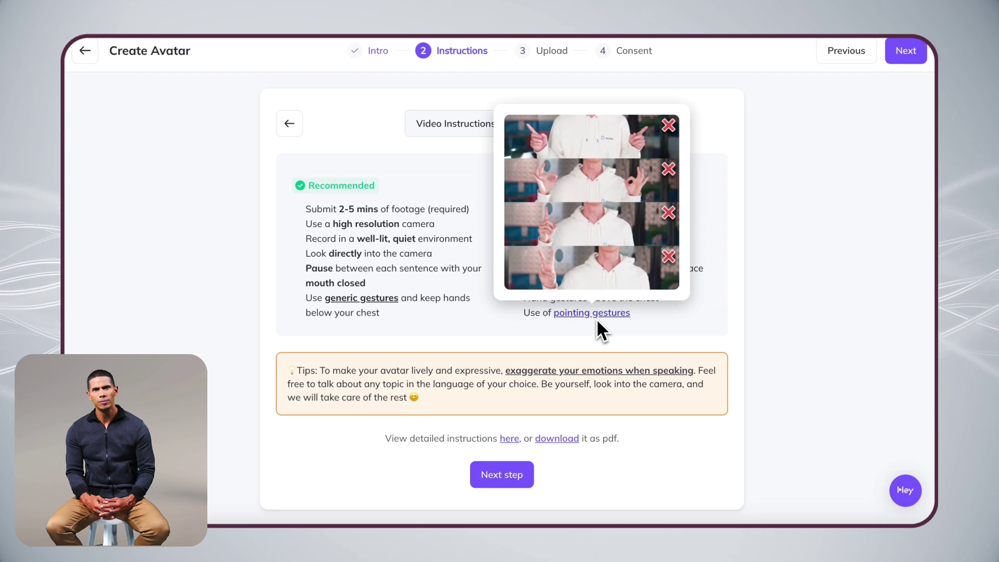
{"action": "left_click", "coordinate": [500, 476]}
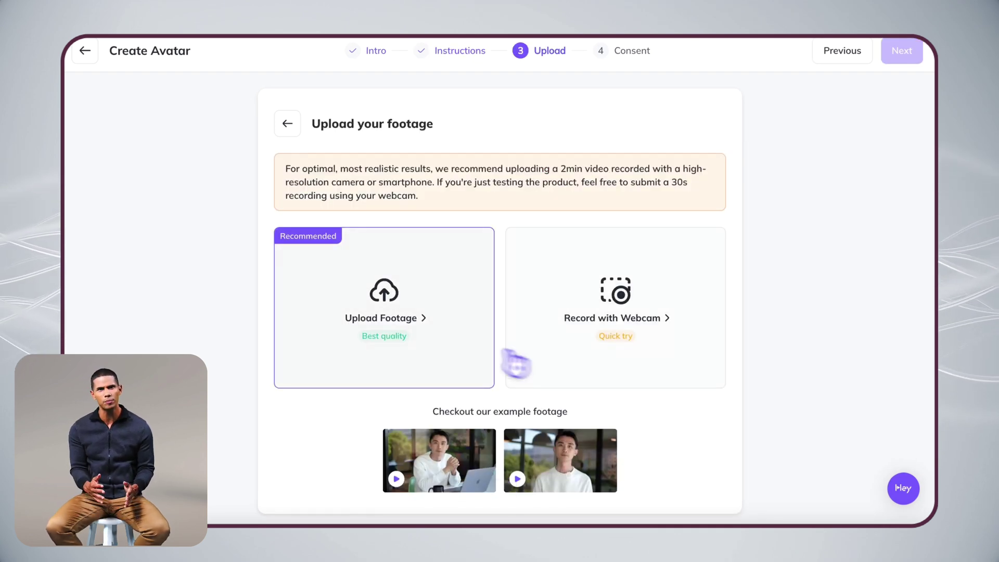
Upload the footage of the man seated on a stool for the new avatar
{"action": "left_click", "coordinate": [442, 353]}
{"action": "left_click_drag", "start_coordinate": [439, 350], "coordinate": [521, 315]}
Confirm all four footage requirements and accept the footage with AI background removal and 4K resolution enabled
{"action": "left_click", "coordinate": [325, 391]}
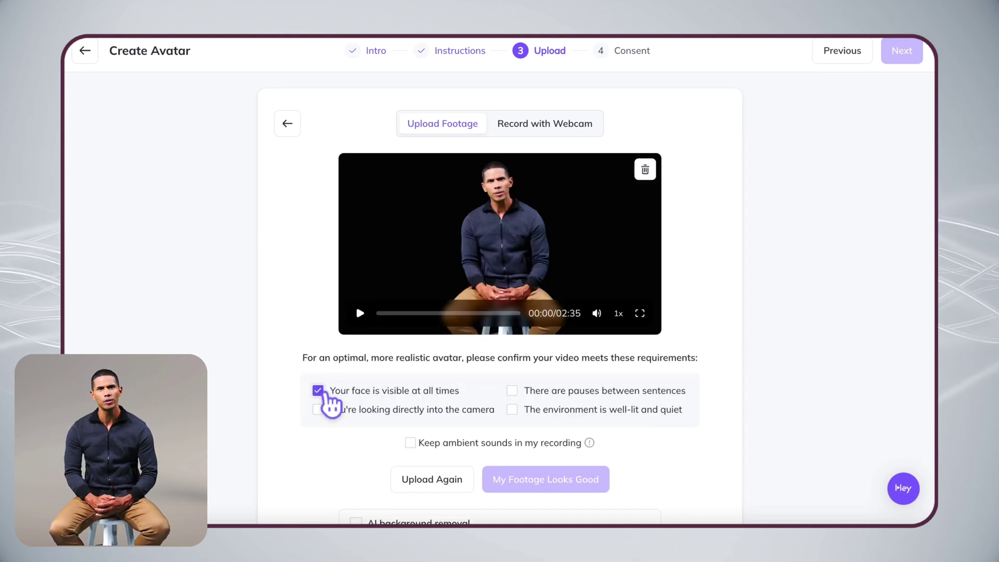
{"action": "left_click", "coordinate": [333, 410]}
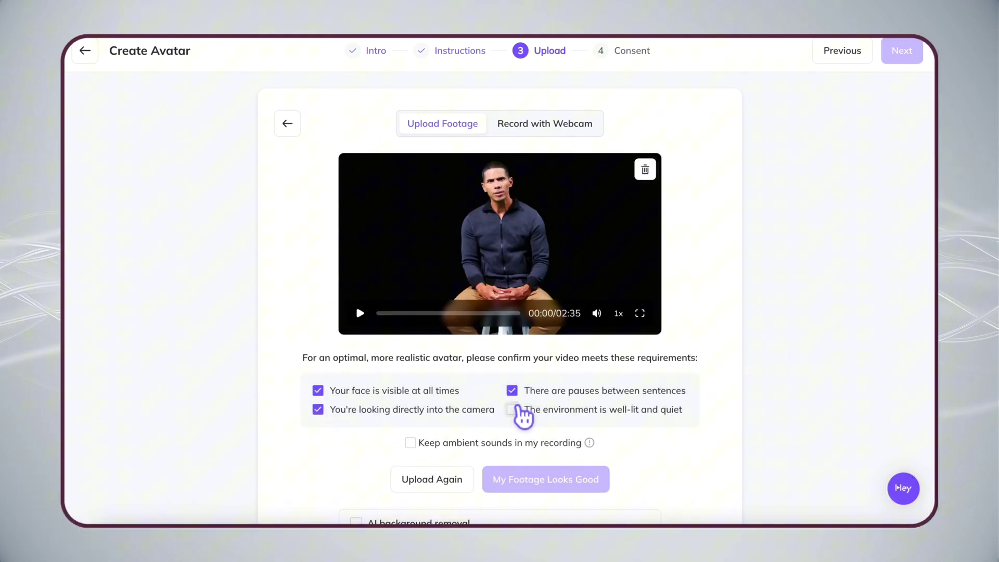
{"action": "left_click", "coordinate": [514, 409]}
{"action": "scroll", "coordinate": [518, 471], "scroll_direction": "down", "scroll_amount": 2}
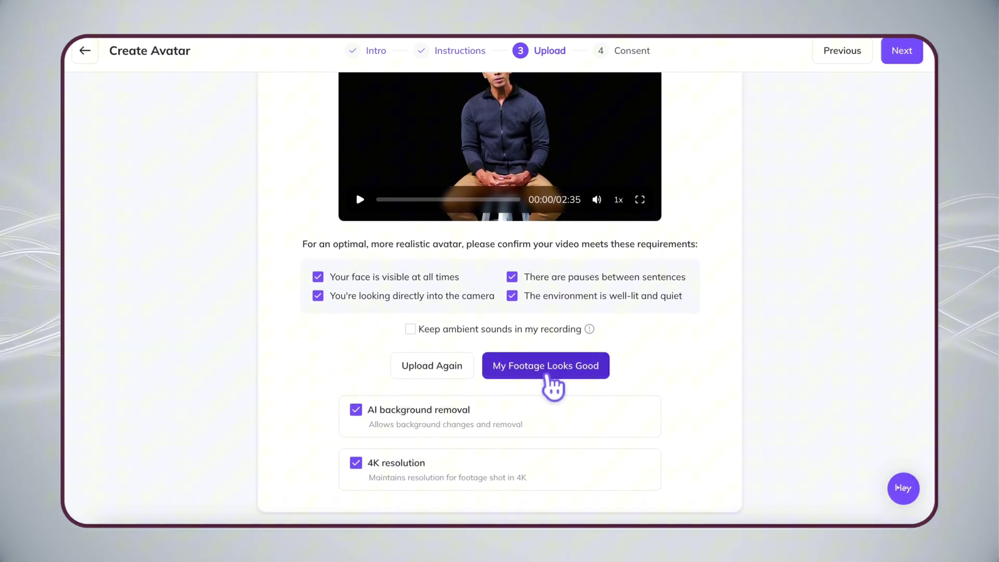
{"action": "left_click", "coordinate": [548, 371]}
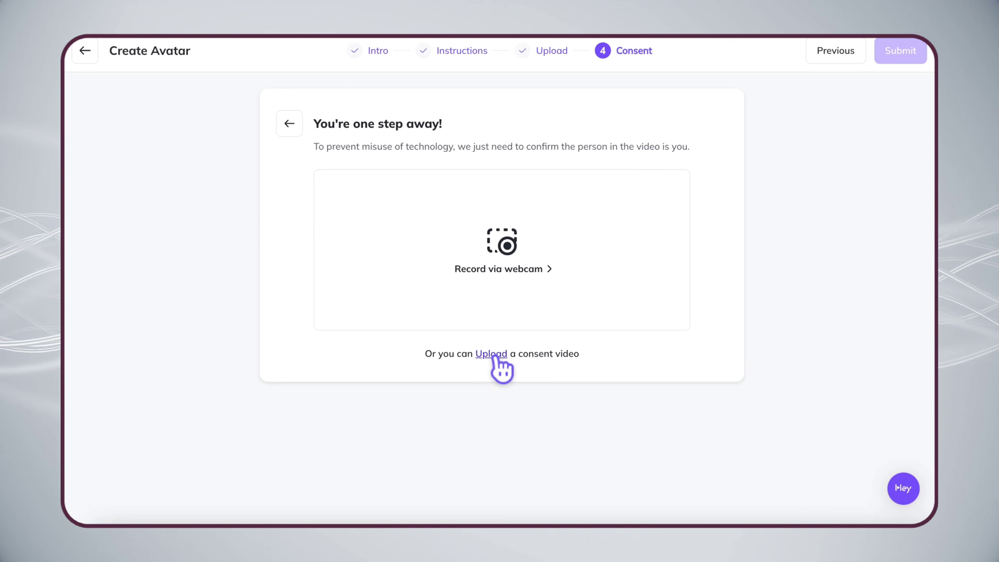
Upload the English consent video instead of recording via webcam and submit the avatar
{"action": "left_click", "coordinate": [492, 356]}
{"action": "left_click_drag", "start_coordinate": [658, 328], "coordinate": [555, 379]}
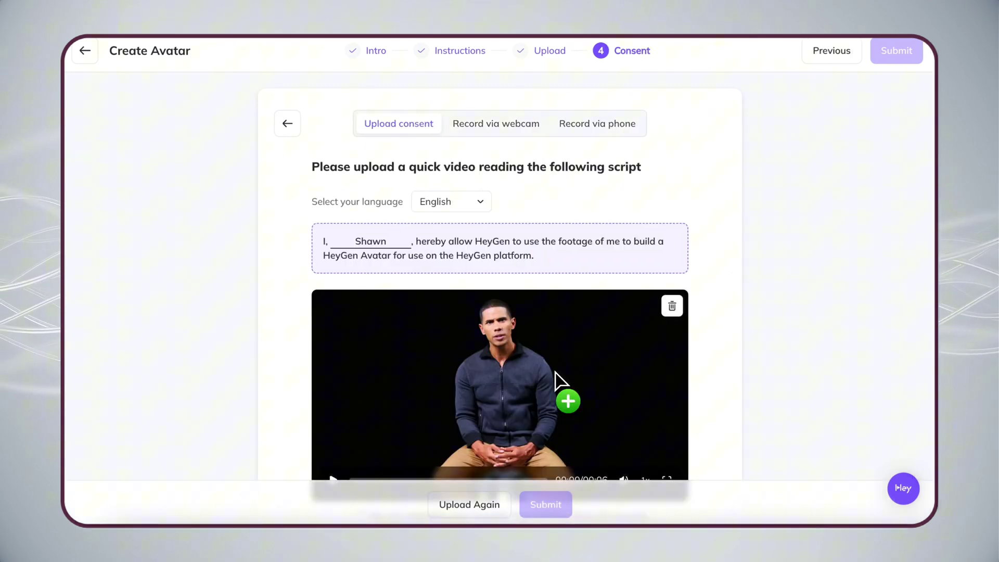
{"action": "left_click", "coordinate": [549, 477]}
{"action": "left_click", "coordinate": [512, 367]}
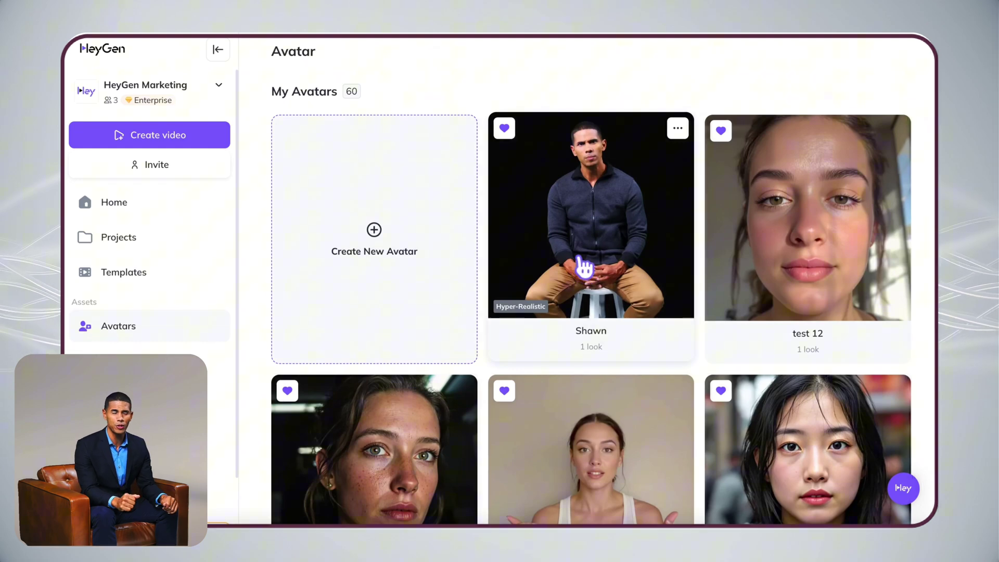
Add a new look to the newly created avatar by uploading own footage of the man in the leather armchair
{"action": "left_click", "coordinate": [584, 268]}
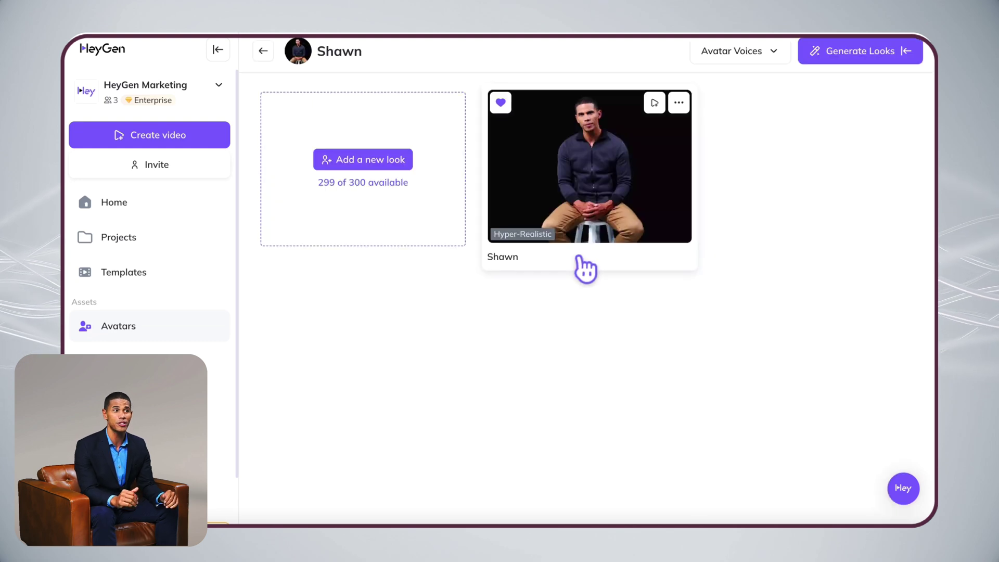
{"action": "left_click", "coordinate": [378, 158]}
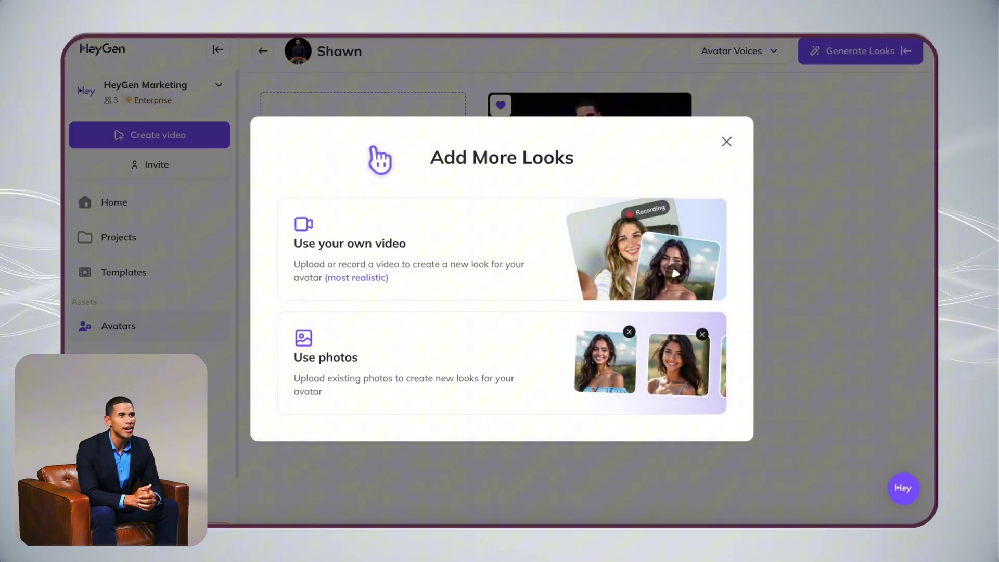
{"action": "left_click", "coordinate": [452, 251]}
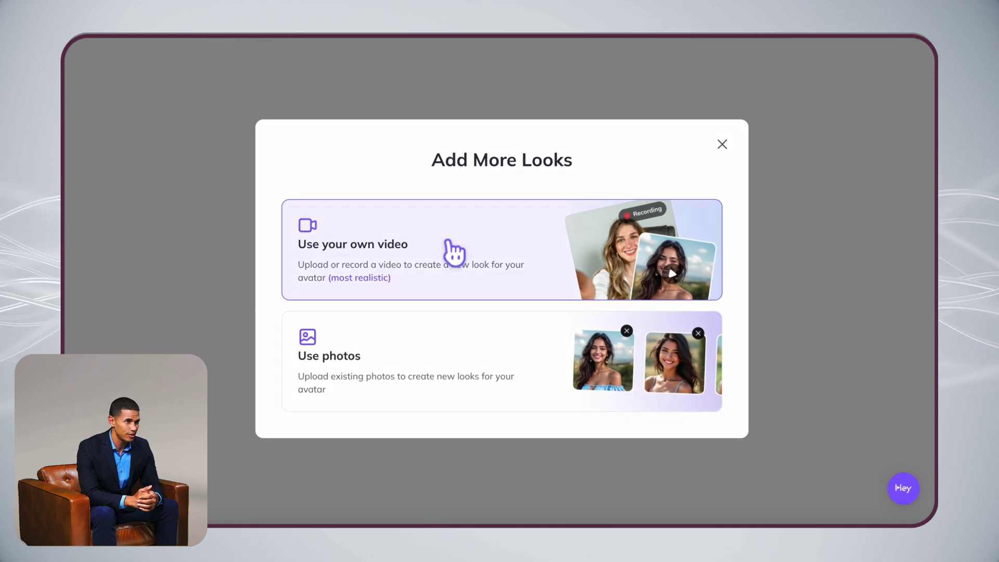
{"action": "left_click", "coordinate": [446, 305]}
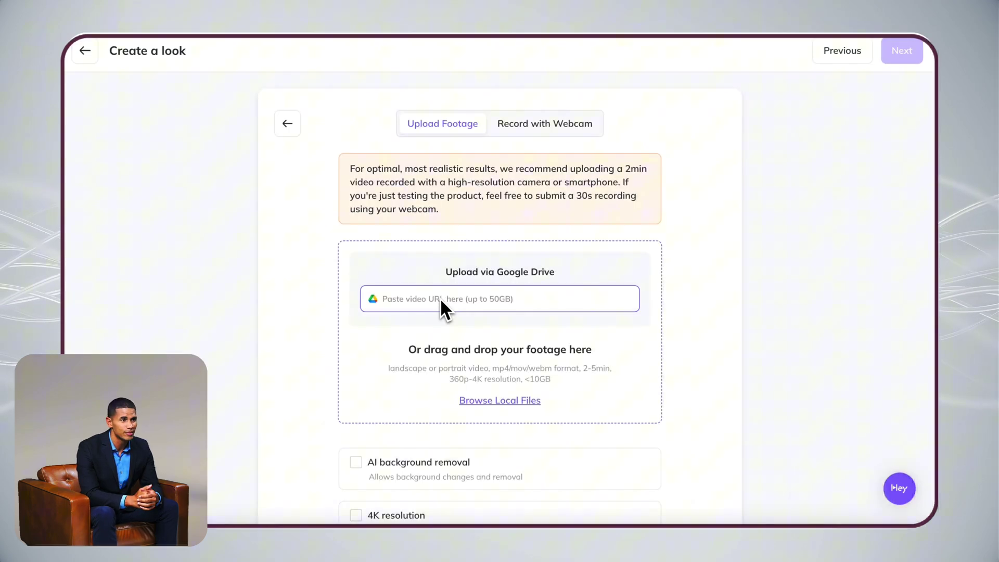
{"action": "left_click_drag", "start_coordinate": [439, 305], "coordinate": [521, 311]}
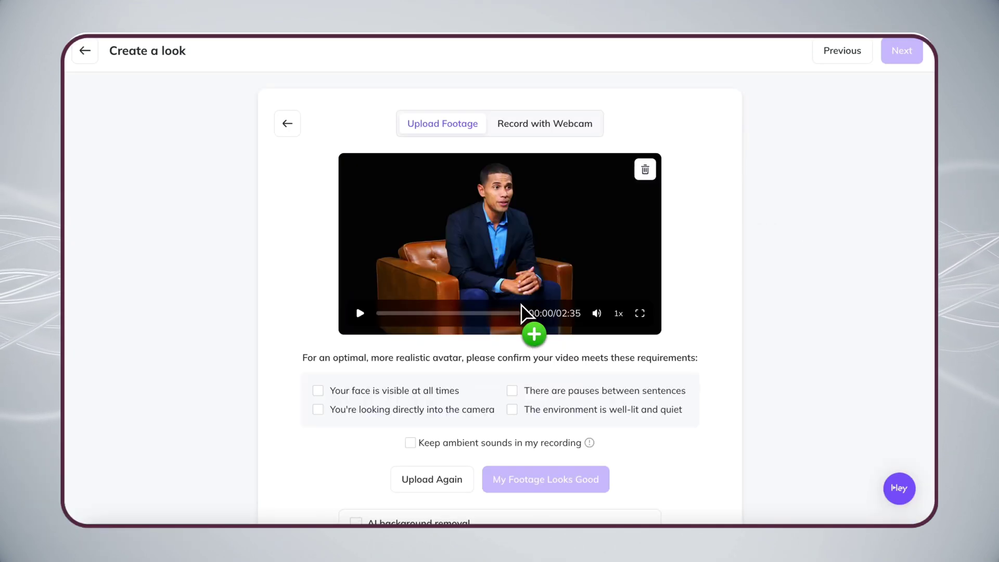
Confirm the new look's four footage requirements and accept it with AI background removal and 4K resolution enabled
{"action": "left_click", "coordinate": [318, 390]}
{"action": "left_click", "coordinate": [318, 409]}
{"action": "left_click", "coordinate": [512, 390]}
{"action": "left_click", "coordinate": [512, 409]}
{"action": "scroll", "coordinate": [368, 437], "scroll_direction": "down", "scroll_amount": 2}
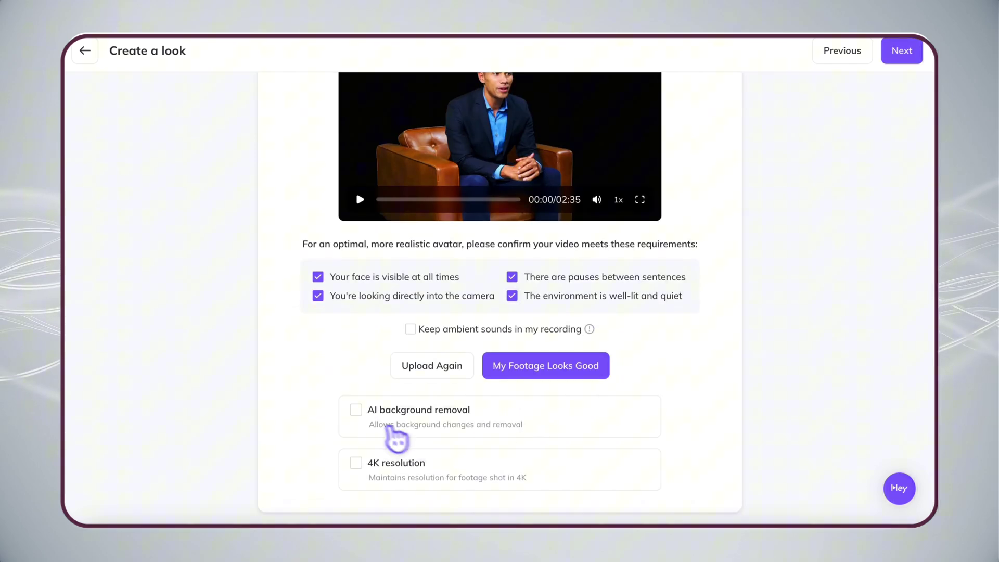
{"action": "left_click", "coordinate": [354, 408]}
{"action": "left_click", "coordinate": [354, 461]}
{"action": "left_click", "coordinate": [545, 371]}
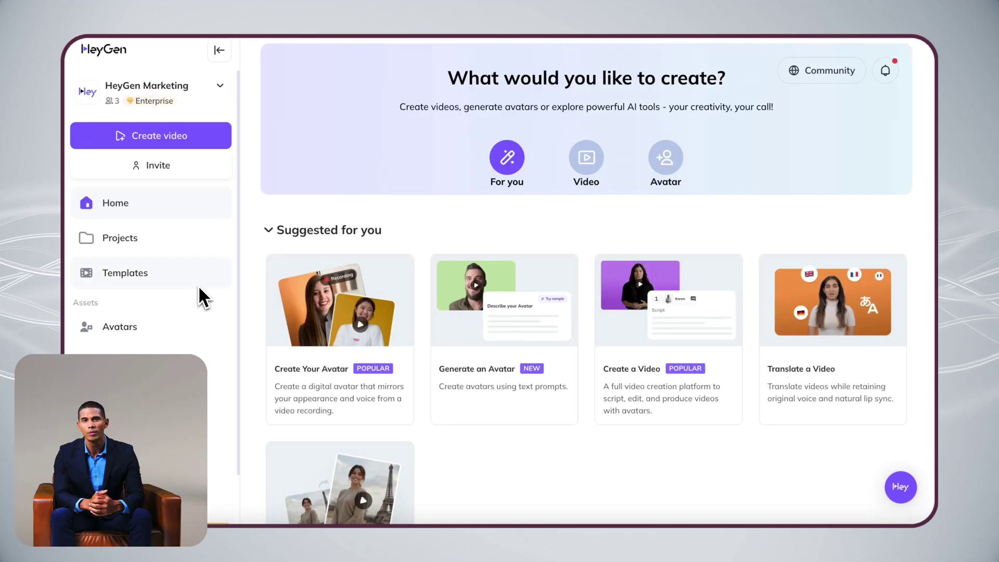
Open the AI Voice library and examine its language, use case, voice age and favorites filters
{"action": "scroll", "coordinate": [198, 285], "scroll_direction": "down", "scroll_amount": 1}
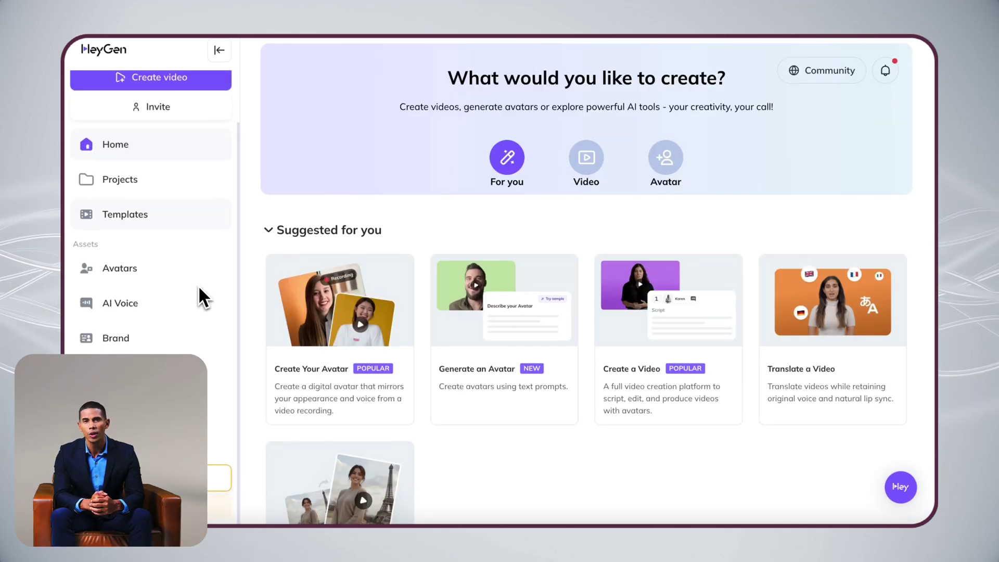
{"action": "left_click", "coordinate": [198, 307]}
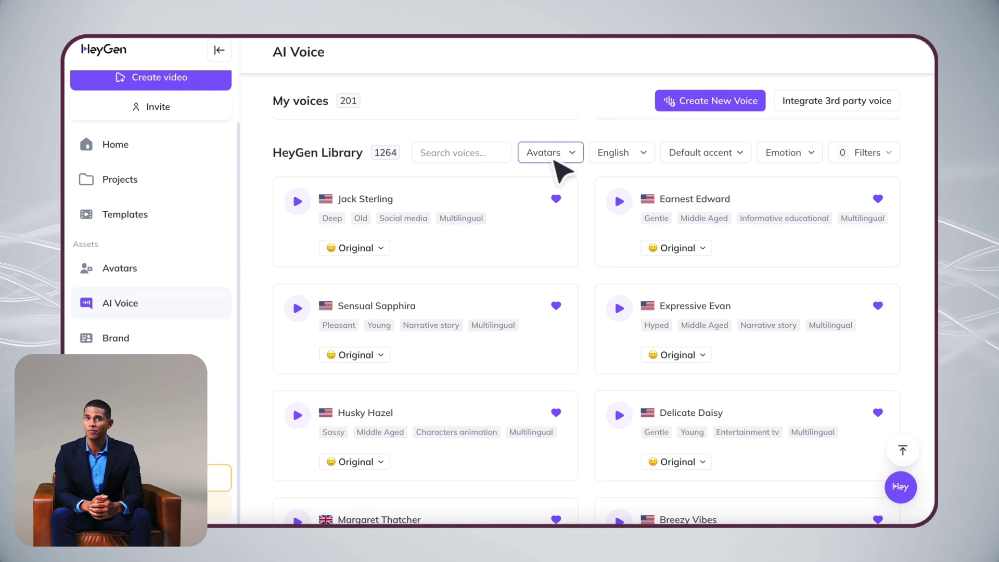
{"action": "left_click", "coordinate": [622, 159]}
{"action": "left_click", "coordinate": [865, 153]}
{"action": "scroll", "coordinate": [852, 255], "scroll_direction": "down", "scroll_amount": 2}
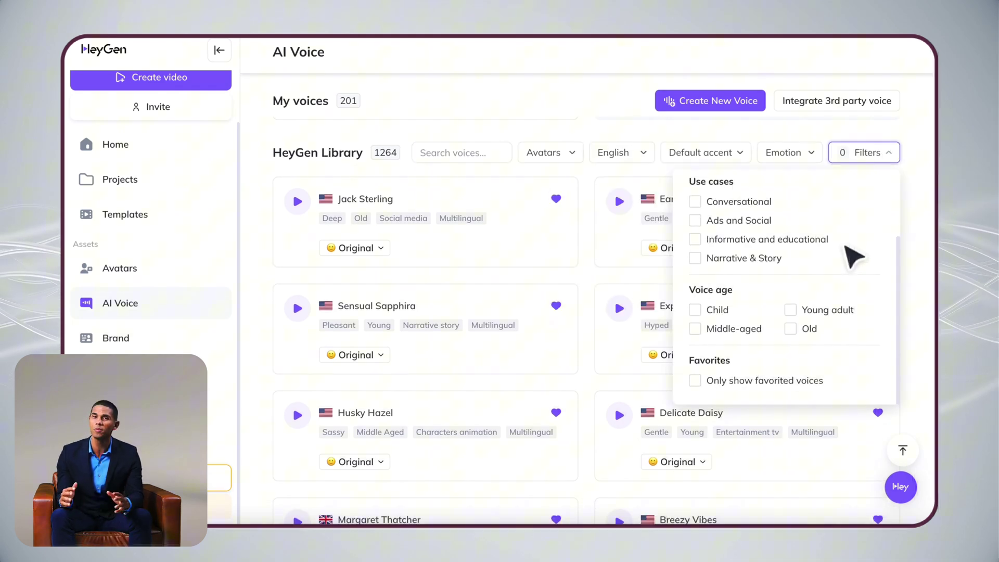
Start an instant voice clone and accept the statement about using recordings for a synthetic voice
{"action": "left_click", "coordinate": [709, 100]}
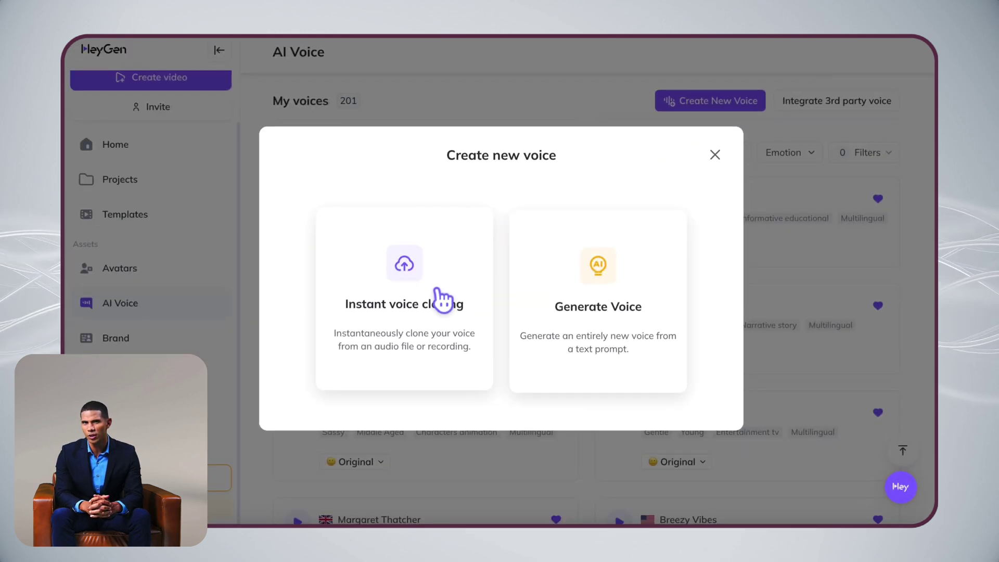
{"action": "left_click", "coordinate": [442, 301]}
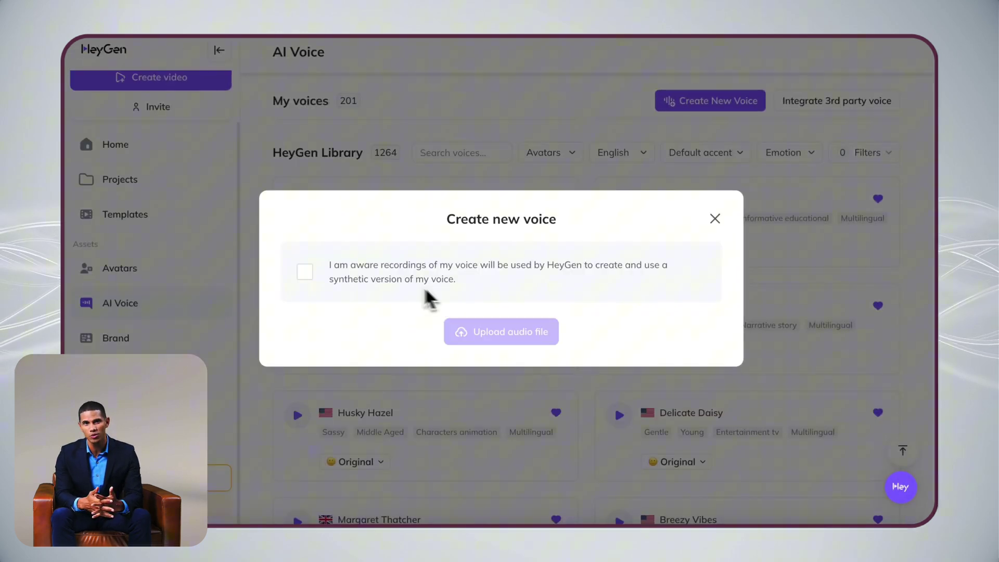
{"action": "left_click", "coordinate": [305, 271]}
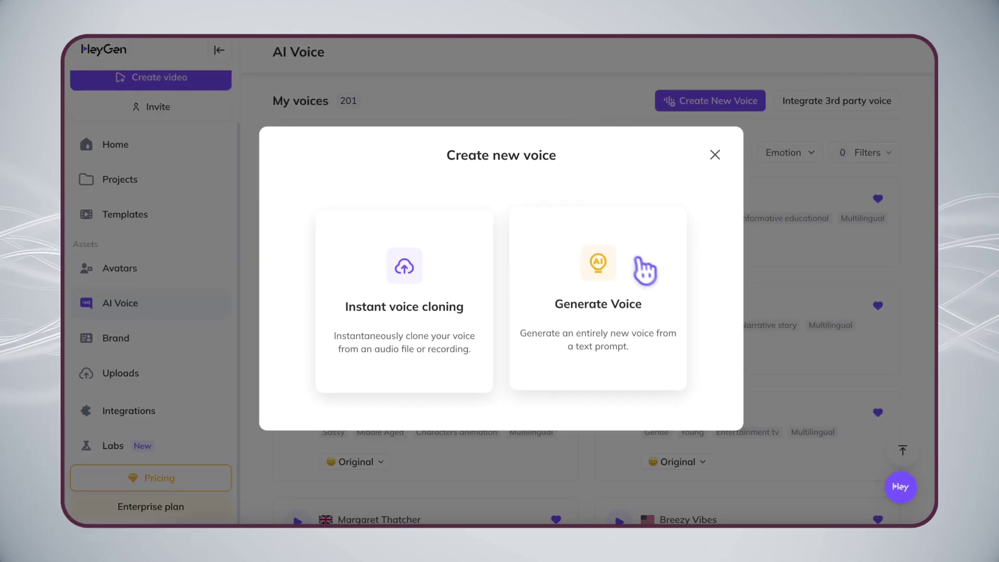
Generate a custom Young Adult Woman voice from a prompt describing a hispanic woman in a sweater vest sitting with a book outside on the patio
{"action": "left_click", "coordinate": [645, 286]}
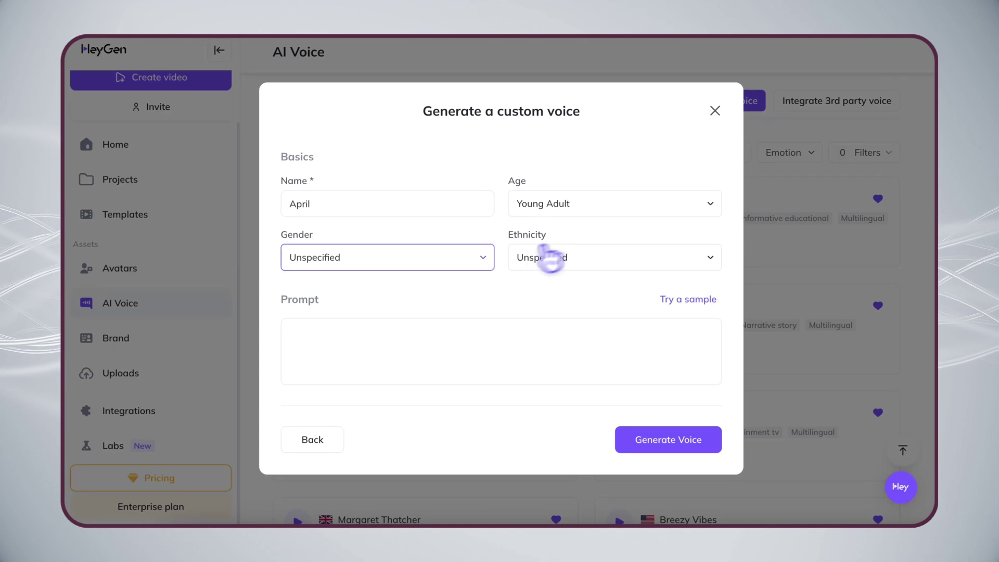
{"action": "left_click", "coordinate": [475, 333]}
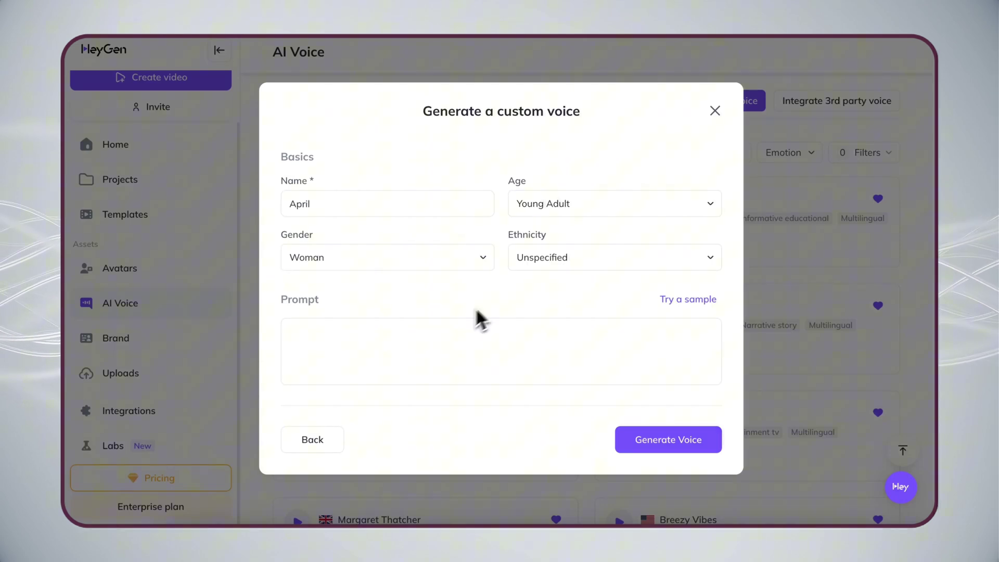
{"action": "left_click", "coordinate": [475, 365]}
{"action": "left_click", "coordinate": [647, 307]}
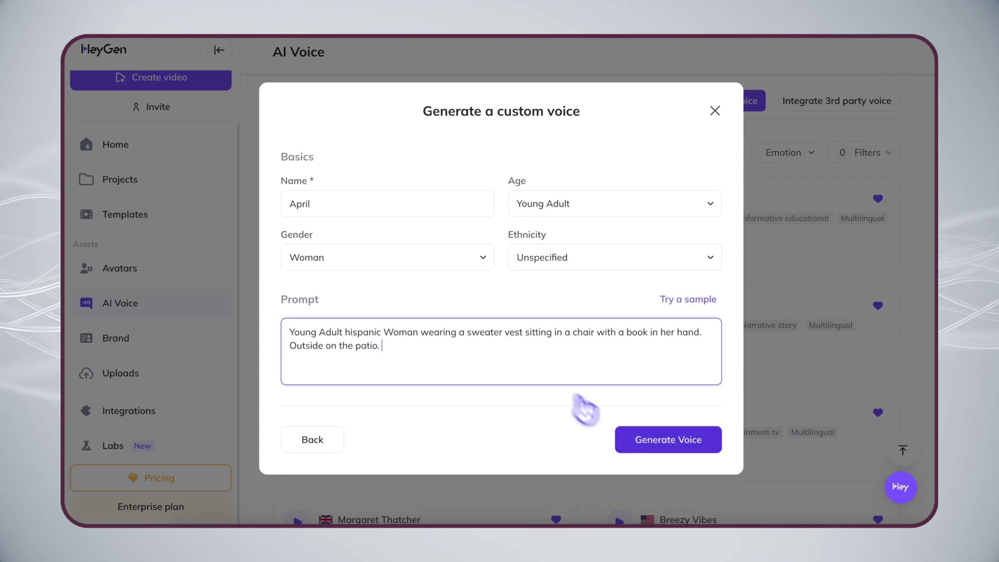
{"action": "left_click", "coordinate": [643, 441]}
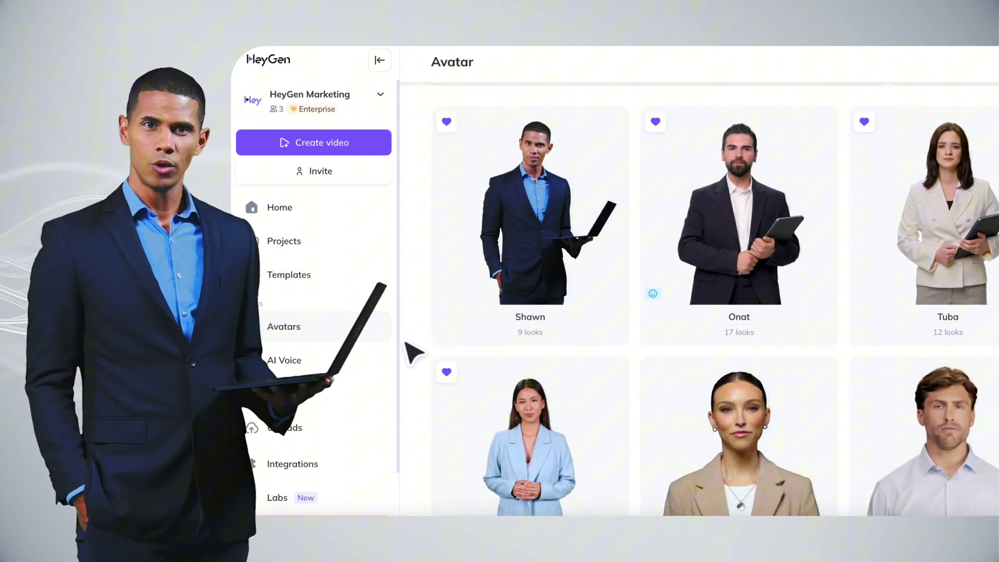
{"action": "scroll", "coordinate": [413, 350], "scroll_direction": "down", "scroll_amount": 5}
{"action": "scroll", "coordinate": [413, 350], "scroll_direction": "down", "scroll_amount": 20}
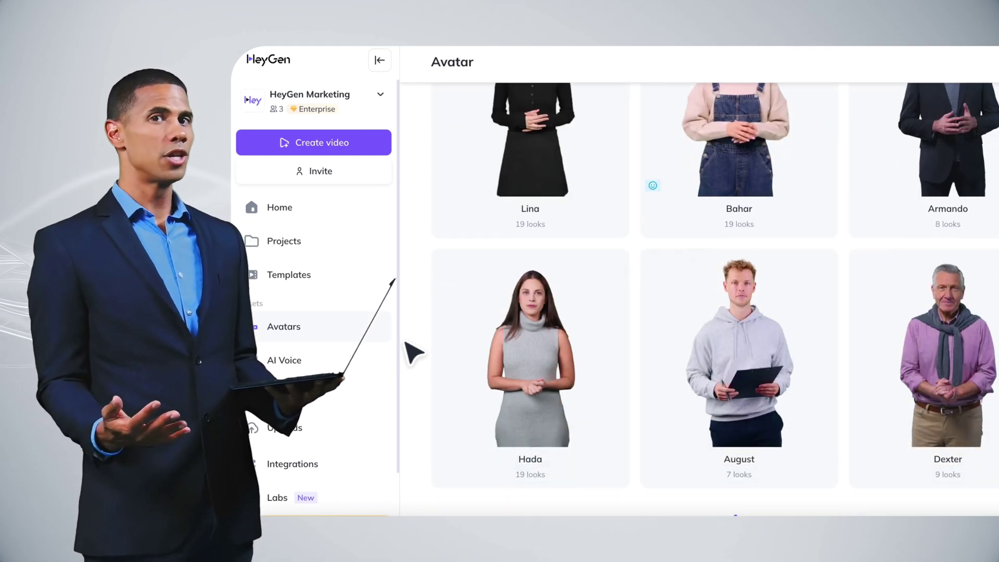
Browse the public avatars and the landscape templates in the HeyGen Library
{"action": "scroll", "coordinate": [412, 350], "scroll_direction": "down", "scroll_amount": 10}
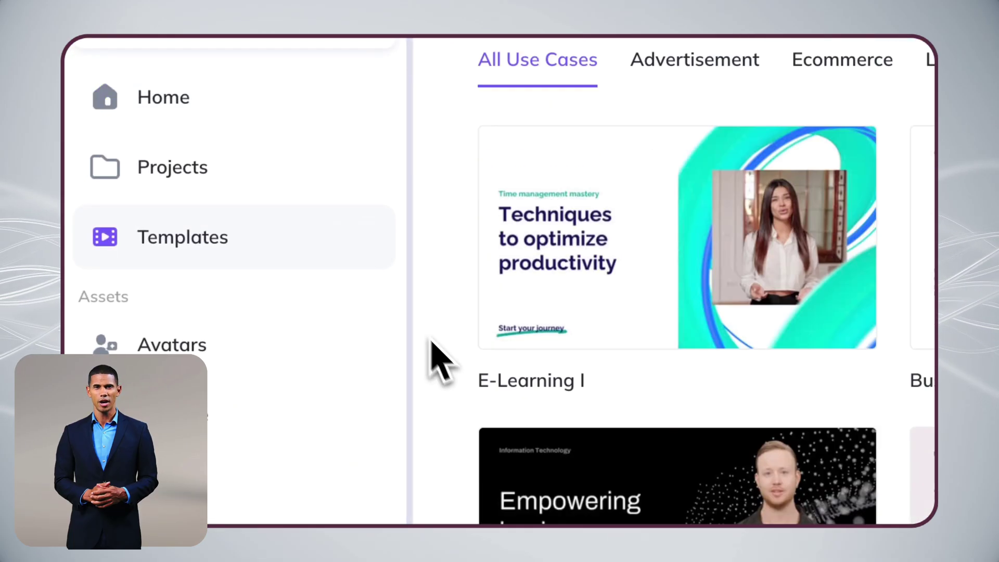
{"action": "scroll", "coordinate": [431, 341], "scroll_direction": "down", "scroll_amount": 10}
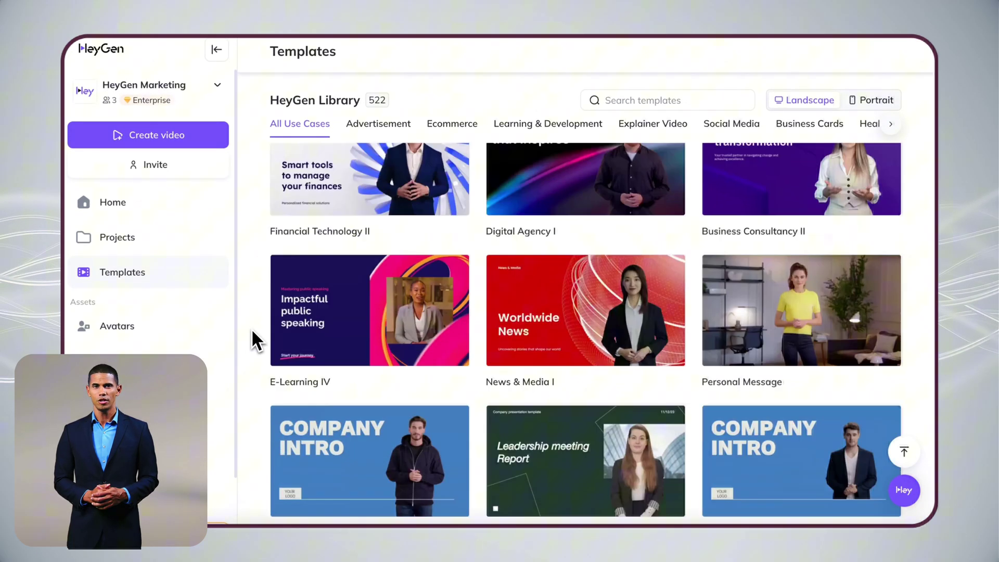
{"action": "scroll", "coordinate": [252, 329], "scroll_direction": "down", "scroll_amount": 20}
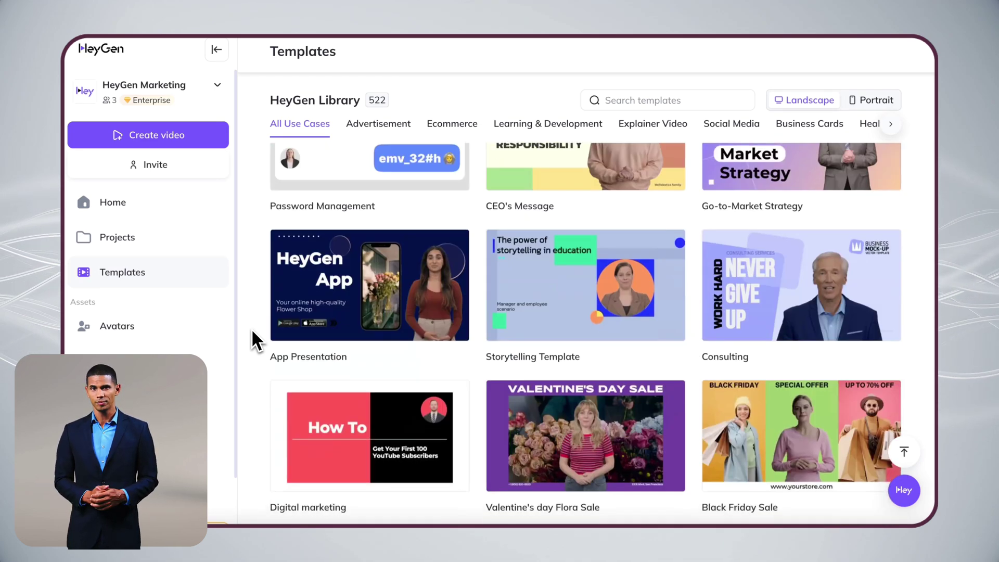
Create a new brand kit from the Stanley 1913 adventure-quencher-travel-tumblers web page and look through its fetched photos
{"action": "left_click", "coordinate": [221, 208]}
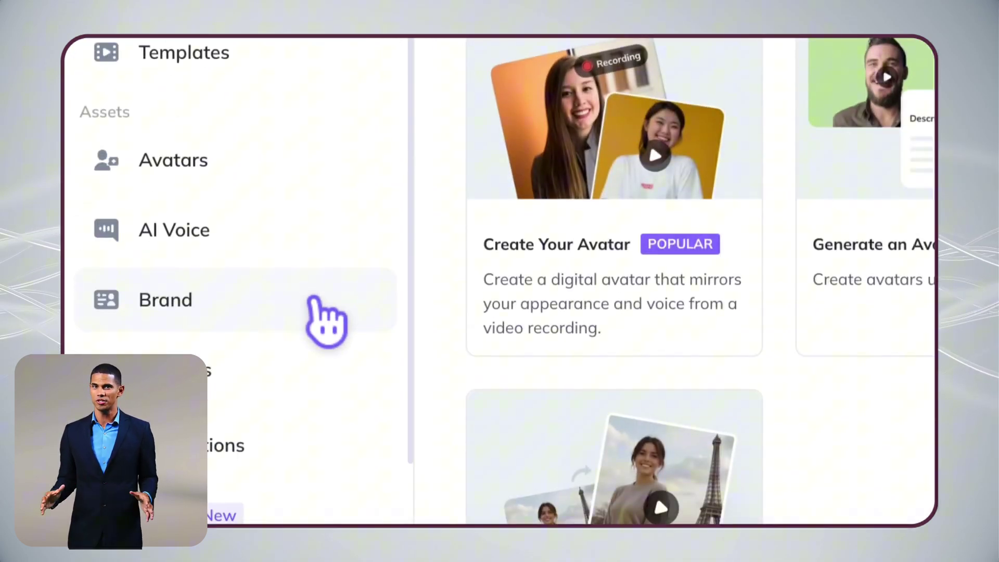
{"action": "left_click", "coordinate": [327, 507]}
{"action": "left_click", "coordinate": [877, 104]}
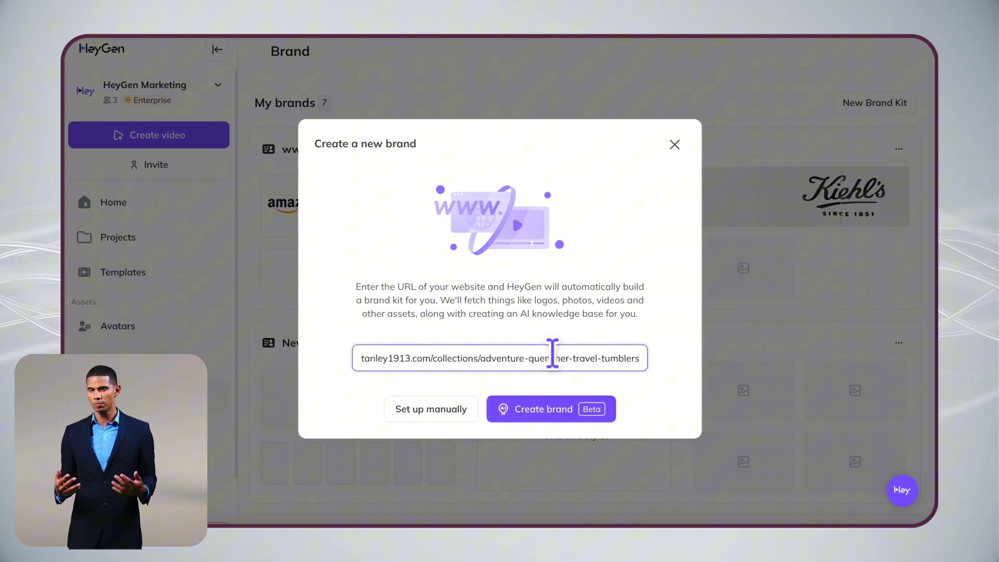
{"action": "left_click", "coordinate": [551, 414]}
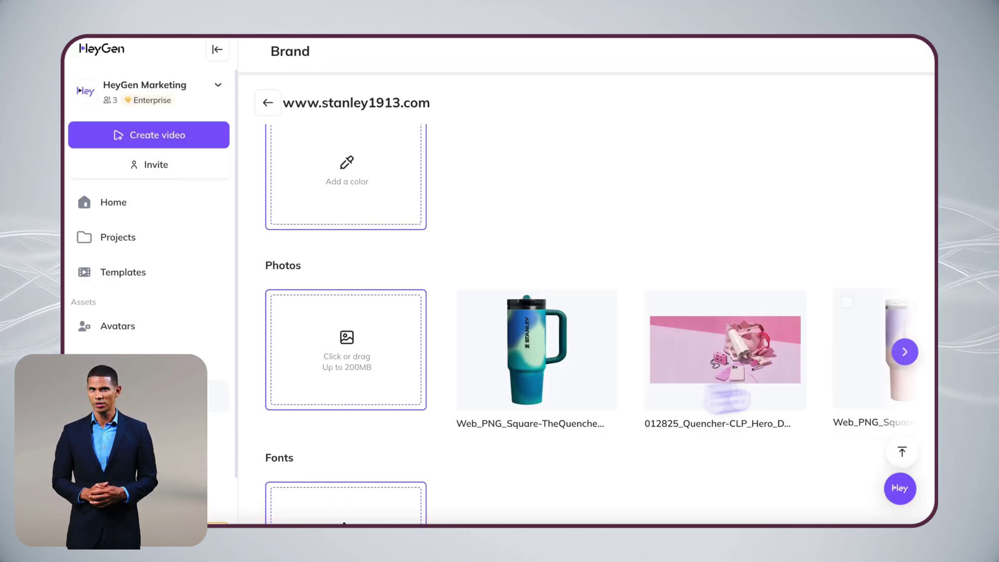
{"action": "left_click", "coordinate": [911, 360]}
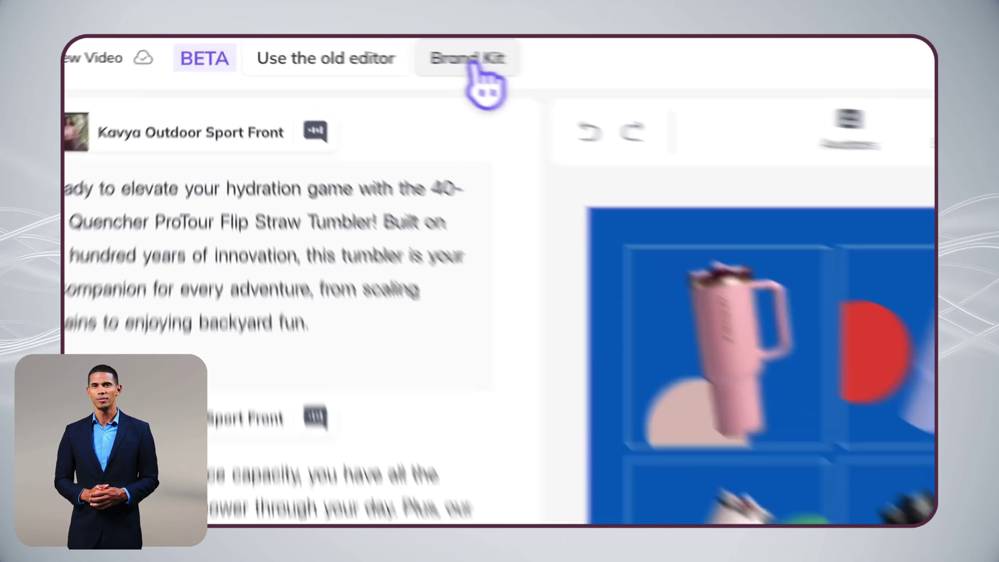
{"action": "left_click", "coordinate": [353, 48]}
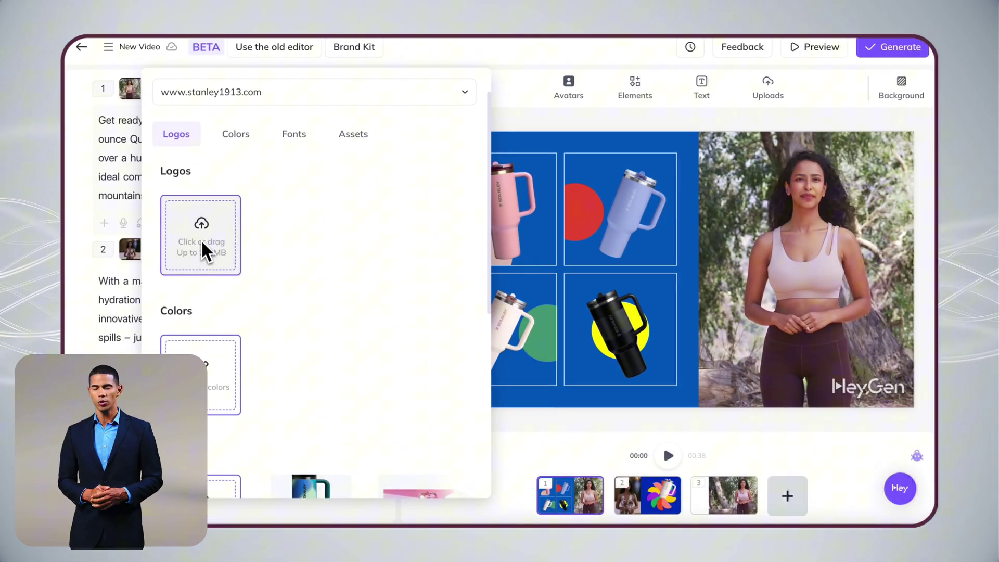
{"action": "left_click", "coordinate": [203, 249]}
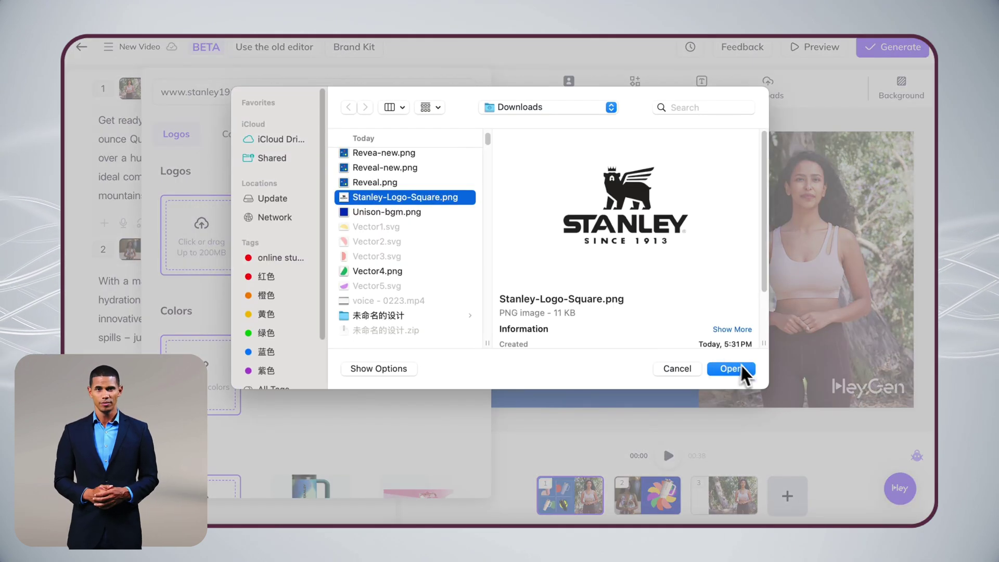
{"action": "left_click", "coordinate": [726, 371]}
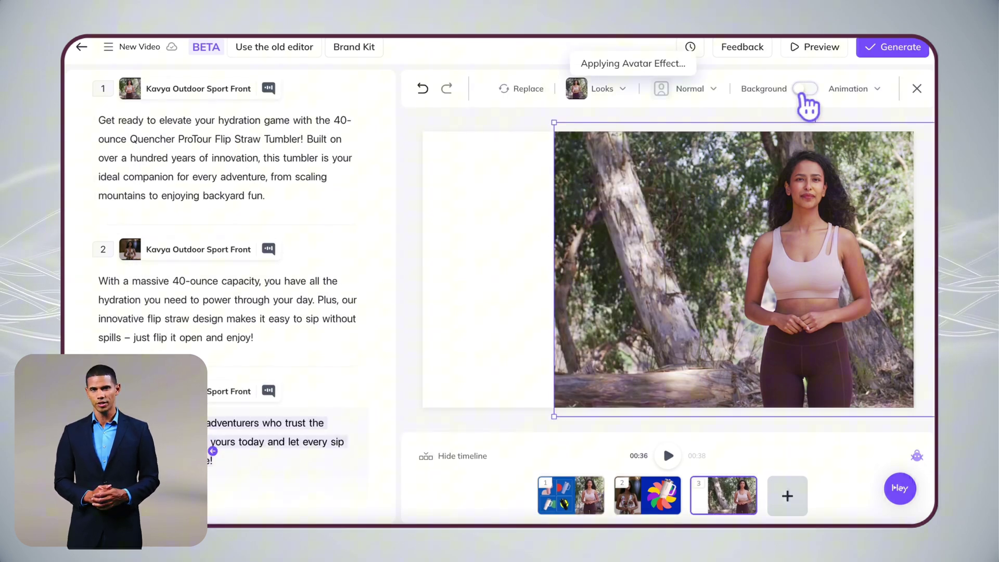
Remove the avatar's background in scene 3 and choose a custom background color for the scene
{"action": "left_click_drag", "start_coordinate": [815, 244], "coordinate": [833, 243]}
{"action": "left_click", "coordinate": [885, 140]}
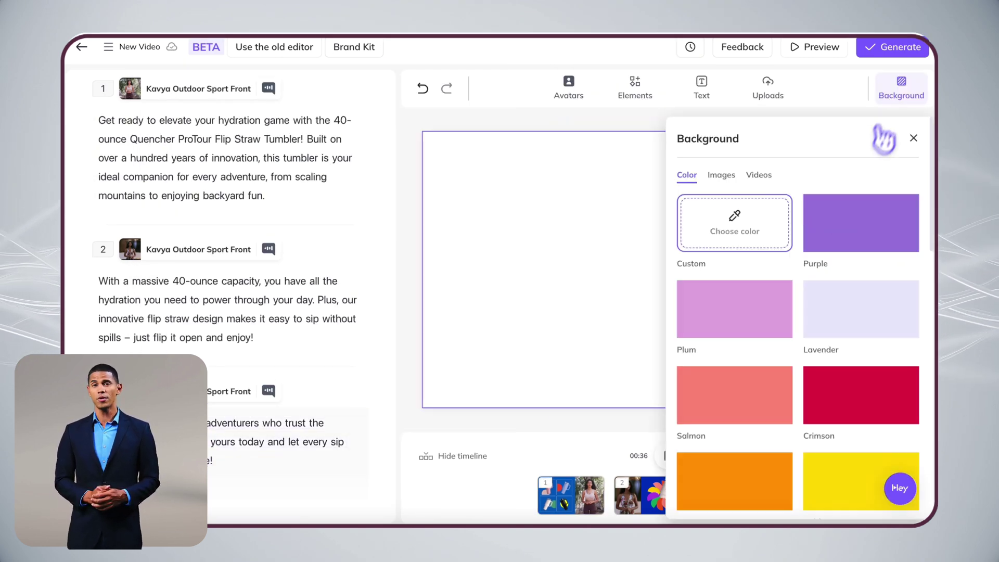
{"action": "left_click", "coordinate": [724, 223]}
{"action": "left_click", "coordinate": [859, 411]}
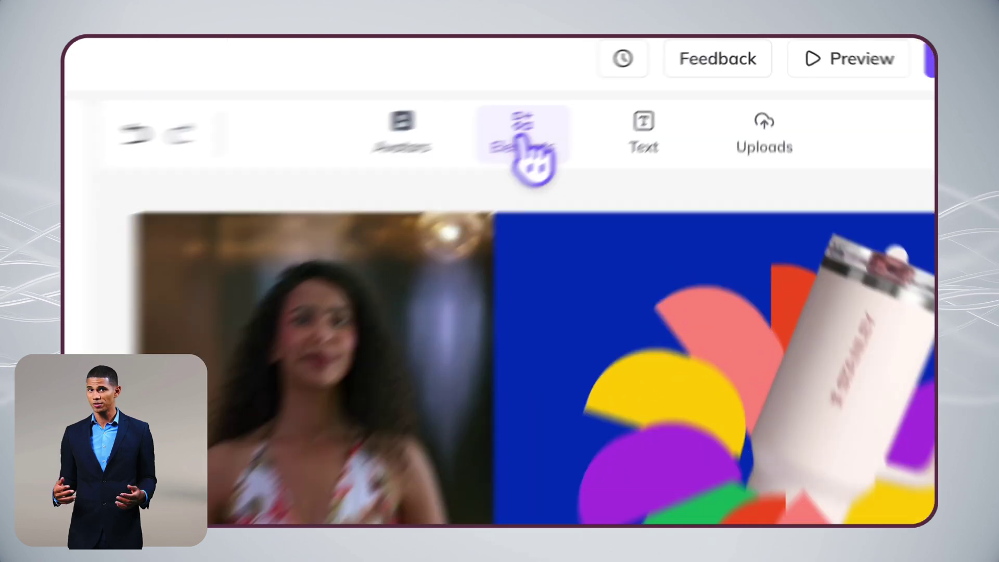
Open the elements library and examine its videos, shapes and graphics
{"action": "left_click", "coordinate": [635, 85]}
{"action": "left_click", "coordinate": [557, 178]}
{"action": "left_click", "coordinate": [593, 178]}
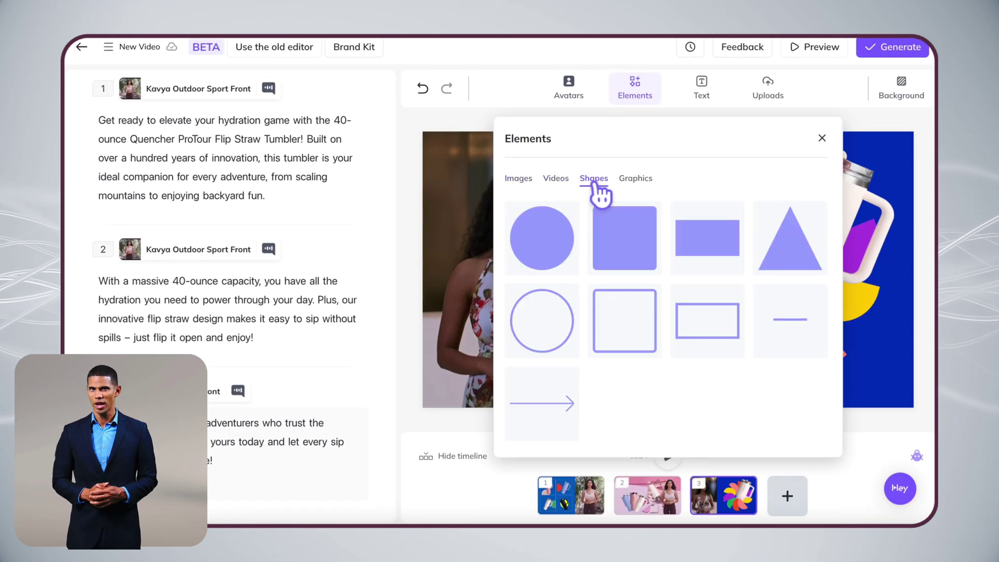
{"action": "left_click", "coordinate": [635, 178]}
Search the video elements for Sports and browse the free images
{"action": "left_click", "coordinate": [556, 178]}
{"action": "left_click", "coordinate": [507, 212]}
{"action": "type", "text": "Sports"}
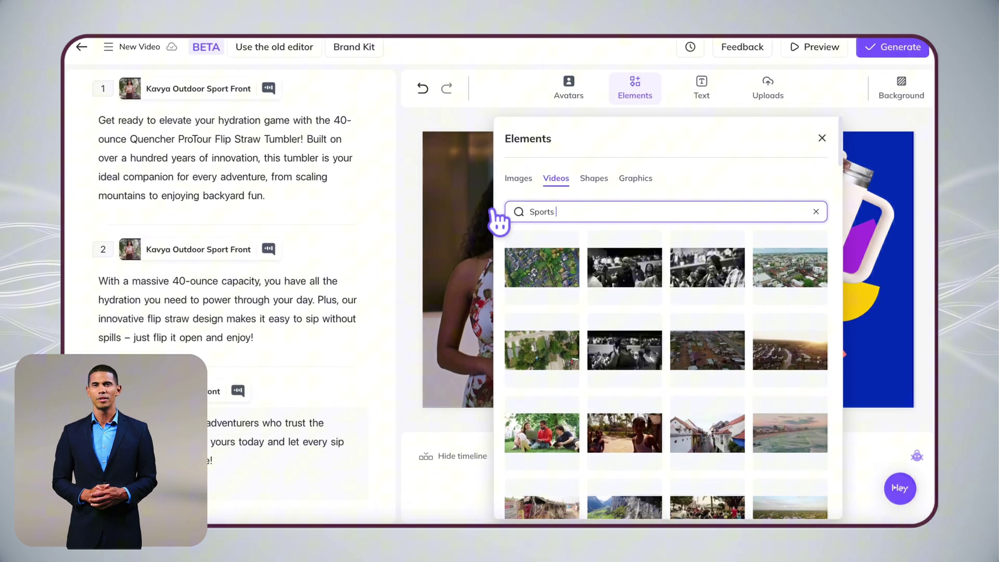
{"action": "scroll", "coordinate": [539, 302], "scroll_direction": "down", "scroll_amount": 2}
{"action": "scroll", "coordinate": [749, 368], "scroll_direction": "down", "scroll_amount": 3}
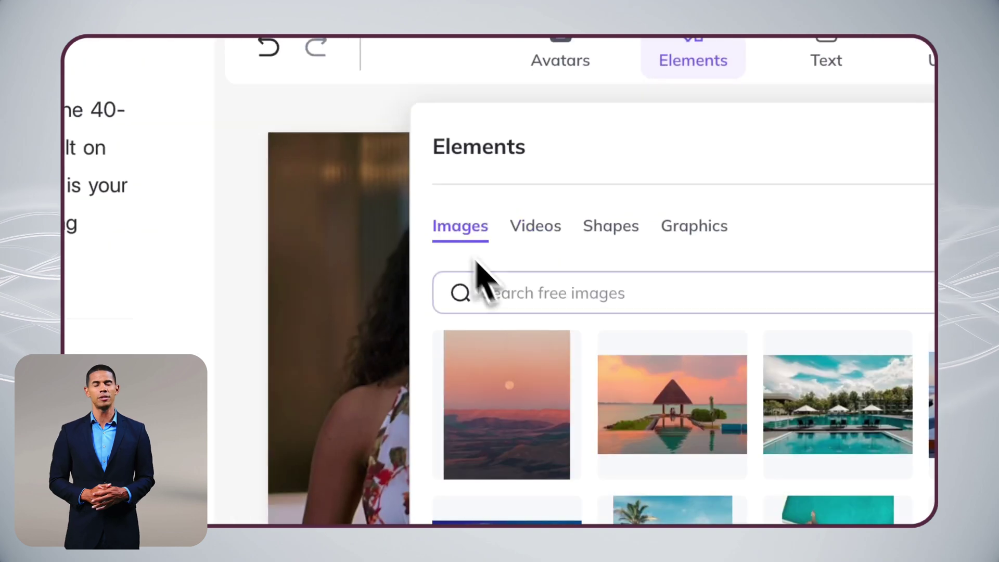
{"action": "scroll", "coordinate": [541, 333], "scroll_direction": "down", "scroll_amount": 5}
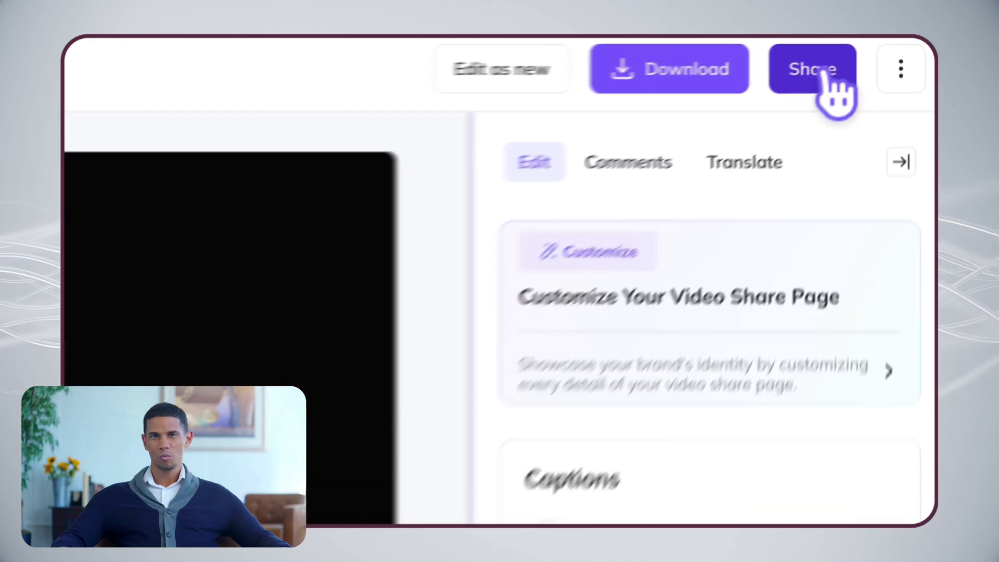
Publish the More footage video to the web and copy its share link
{"action": "left_click", "coordinate": [875, 52]}
{"action": "left_click", "coordinate": [853, 99]}
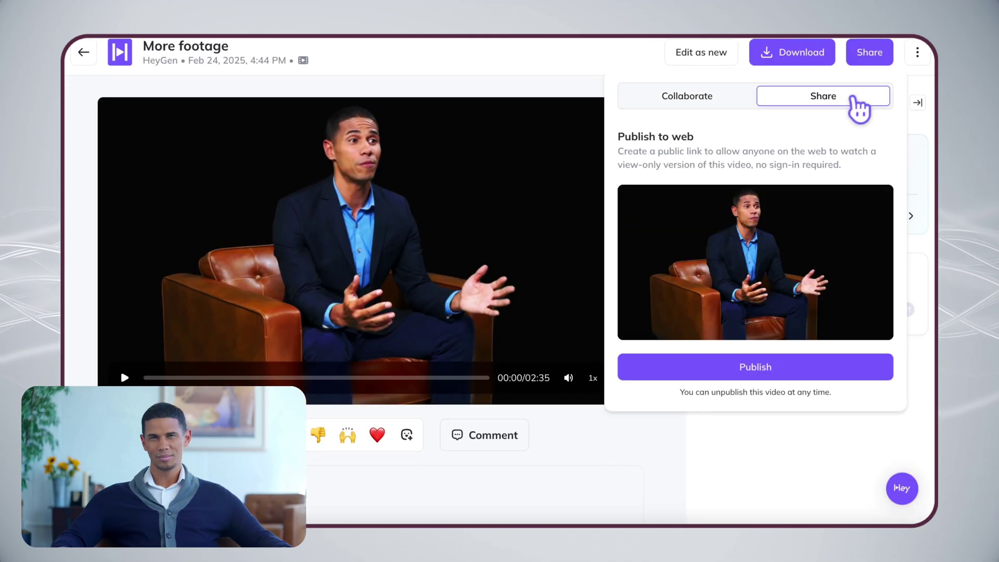
{"action": "left_click", "coordinate": [842, 370]}
{"action": "left_click", "coordinate": [840, 397]}
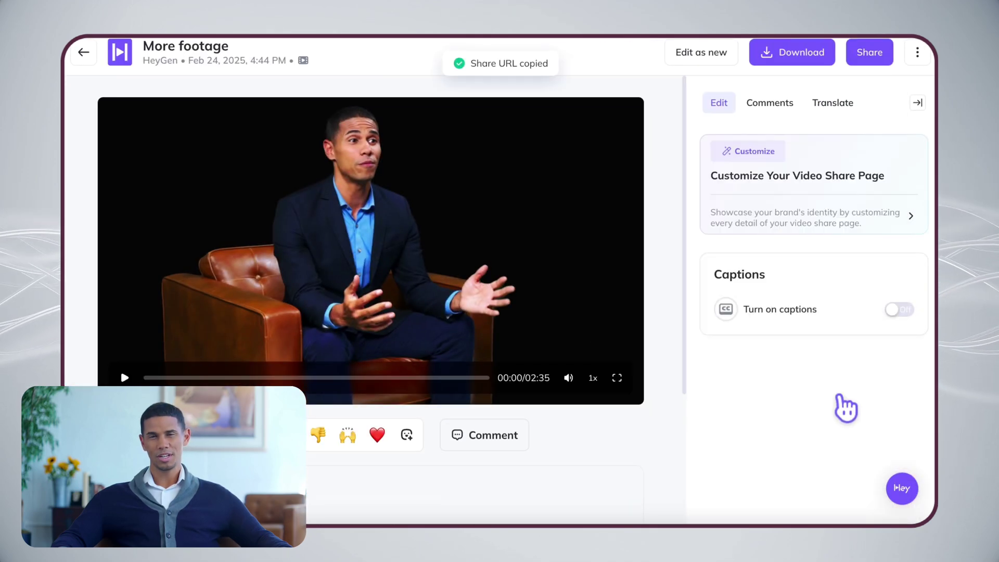
{"action": "left_click", "coordinate": [836, 195]}
{"action": "mouse_move", "coordinate": [752, 345]}
{"action": "left_mouse_down"}
{"action": "mouse_move", "coordinate": [738, 338]}
{"action": "mouse_move", "coordinate": [741, 356]}
{"action": "left_mouse_up"}
{"action": "scroll", "coordinate": [812, 312], "scroll_direction": "down", "scroll_amount": 2}
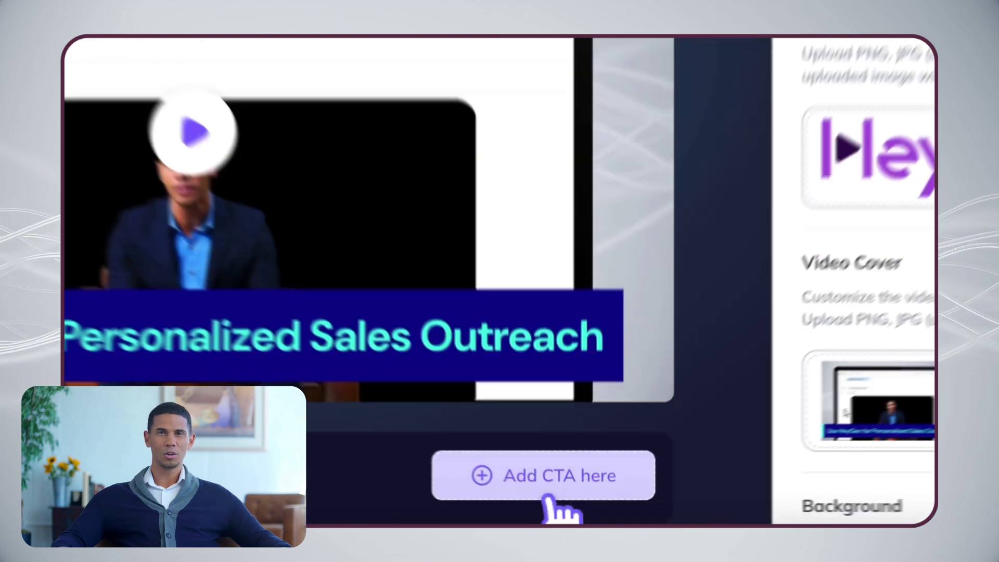
{"action": "left_click", "coordinate": [564, 506]}
{"action": "left_click", "coordinate": [591, 357]}
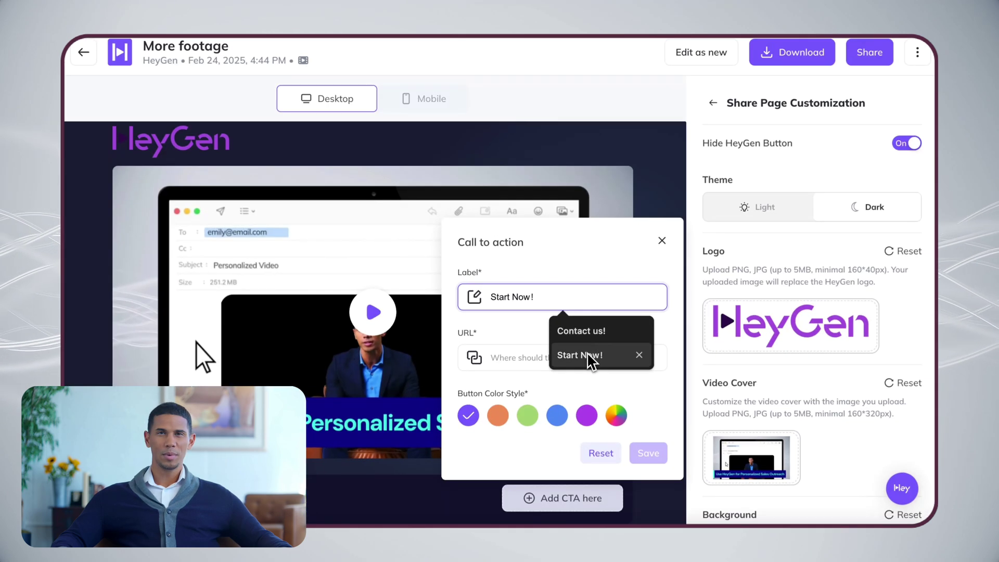
{"action": "left_click", "coordinate": [591, 358]}
{"action": "type", "text": "https://app.heygen.com"}
{"action": "left_click", "coordinate": [648, 453]}
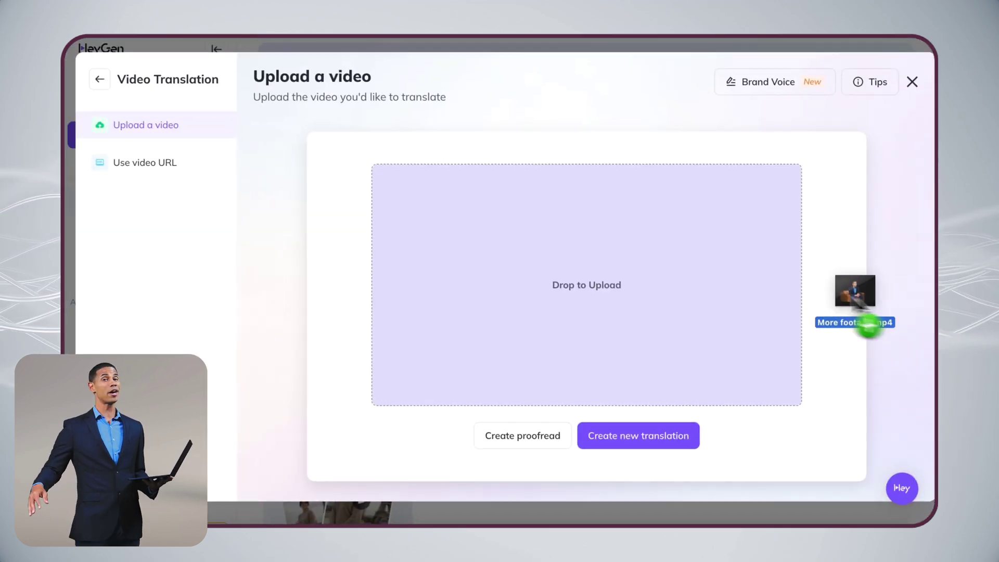
Upload the More footage MP4 for a new video translation and choose a target language
{"action": "left_click_drag", "start_coordinate": [859, 312], "coordinate": [596, 314]}
{"action": "left_click", "coordinate": [654, 438]}
{"action": "left_click", "coordinate": [582, 241]}
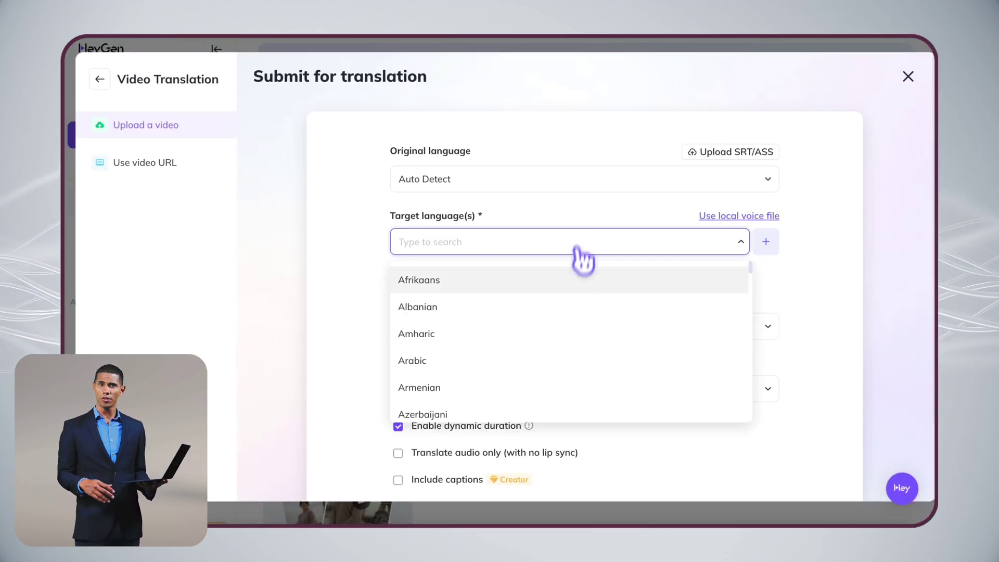
{"action": "scroll", "coordinate": [577, 330], "scroll_direction": "down", "scroll_amount": 10}
{"action": "scroll", "coordinate": [576, 330], "scroll_direction": "down", "scroll_amount": 10}
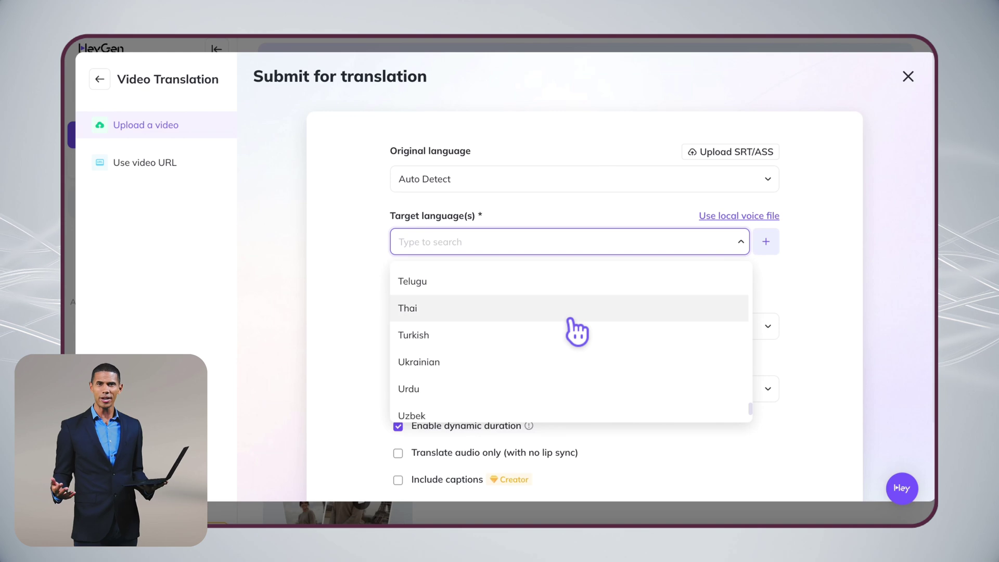
{"action": "left_click", "coordinate": [573, 402]}
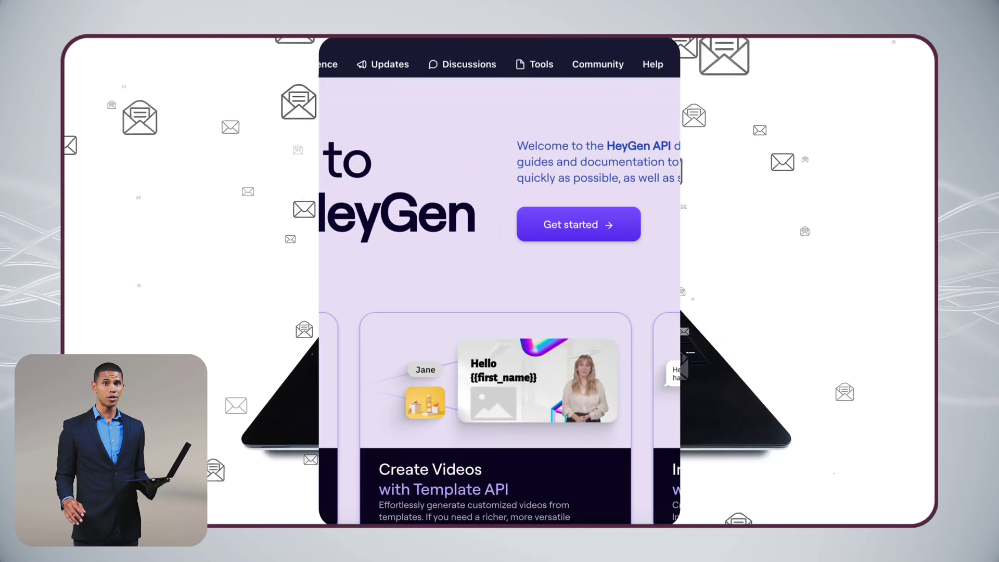
{"action": "scroll", "coordinate": [509, 397], "scroll_direction": "down", "scroll_amount": 1}
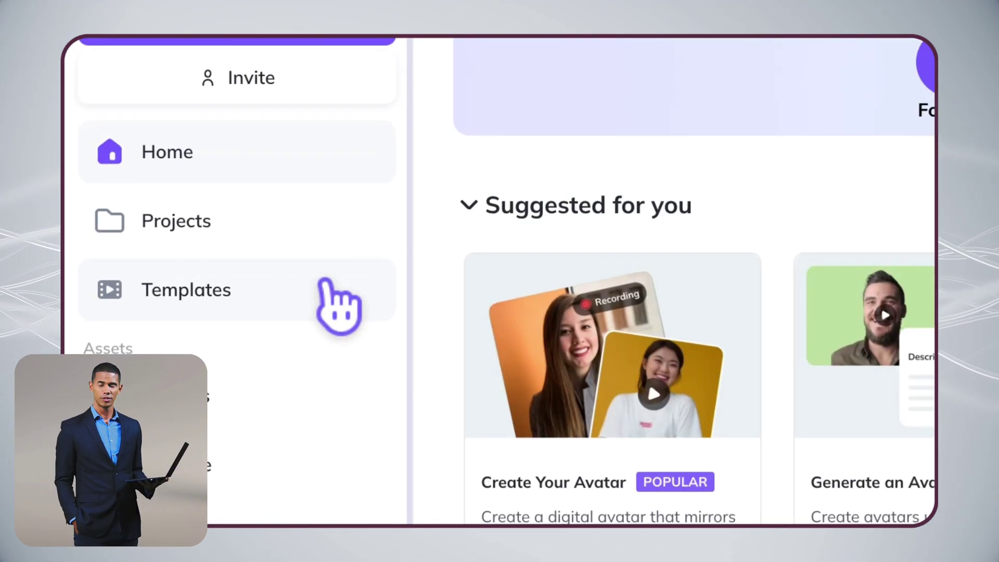
Create a new video template and write a script greeting the recipient by first name, followed by "nice to talk to you!"
{"action": "left_click", "coordinate": [326, 283]}
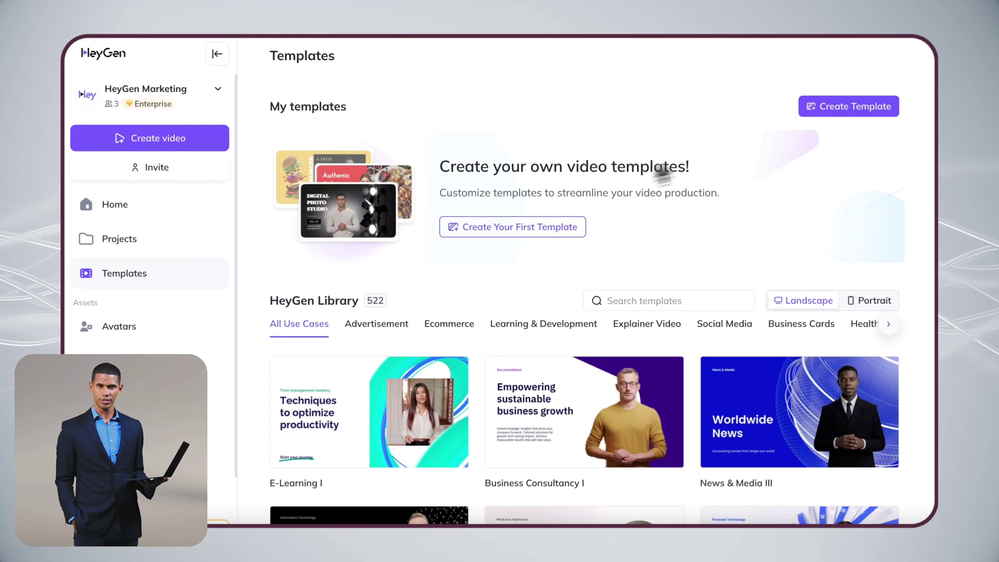
{"action": "left_click", "coordinate": [838, 111]}
{"action": "left_click", "coordinate": [257, 287]}
{"action": "type", "text": "Hi Nick"}
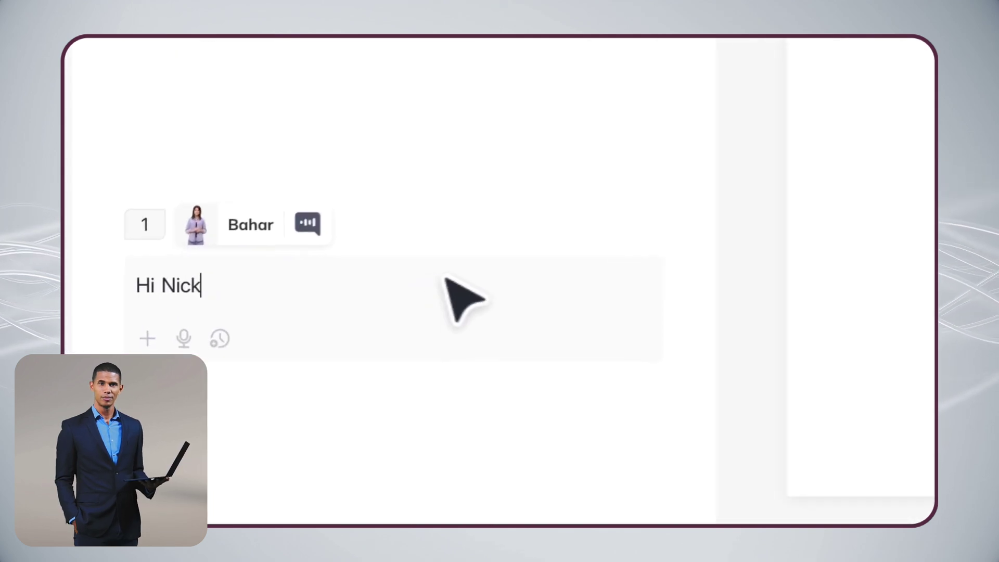
{"action": "type", "text": ", nice to talk to you!"}
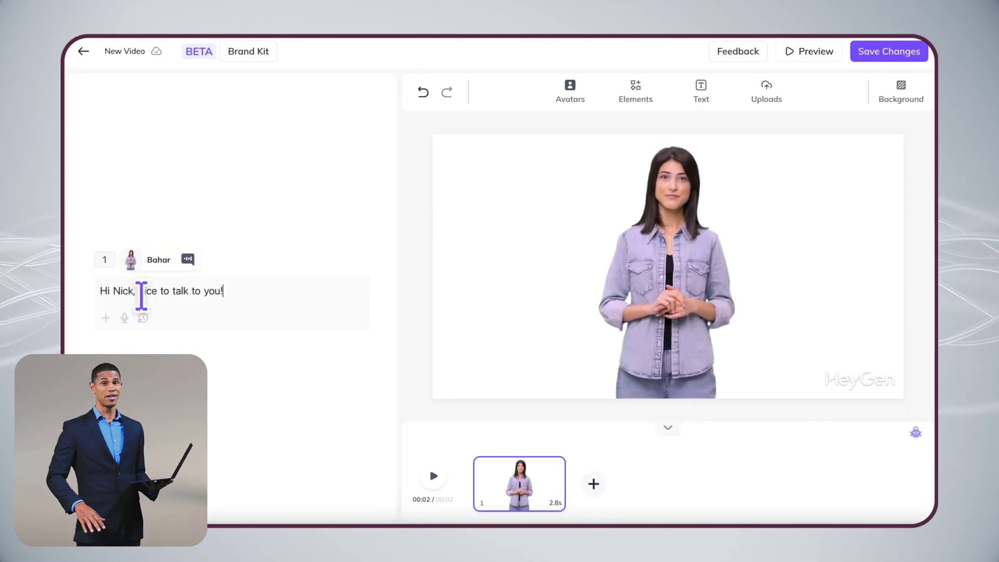
Replace the scene's avatar with the Shawn Sitting Front look
{"action": "left_click", "coordinate": [666, 260]}
{"action": "left_click", "coordinate": [601, 94]}
{"action": "left_click", "coordinate": [491, 403]}
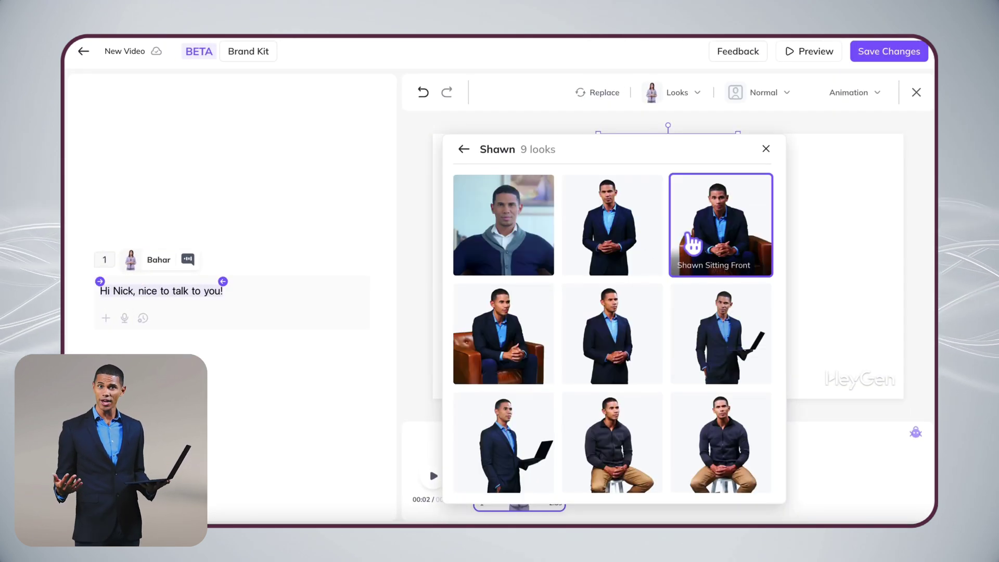
{"action": "left_click", "coordinate": [693, 244]}
{"action": "left_click", "coordinate": [916, 92]}
Set the template scene's background to a custom black color
{"action": "left_click", "coordinate": [900, 91]}
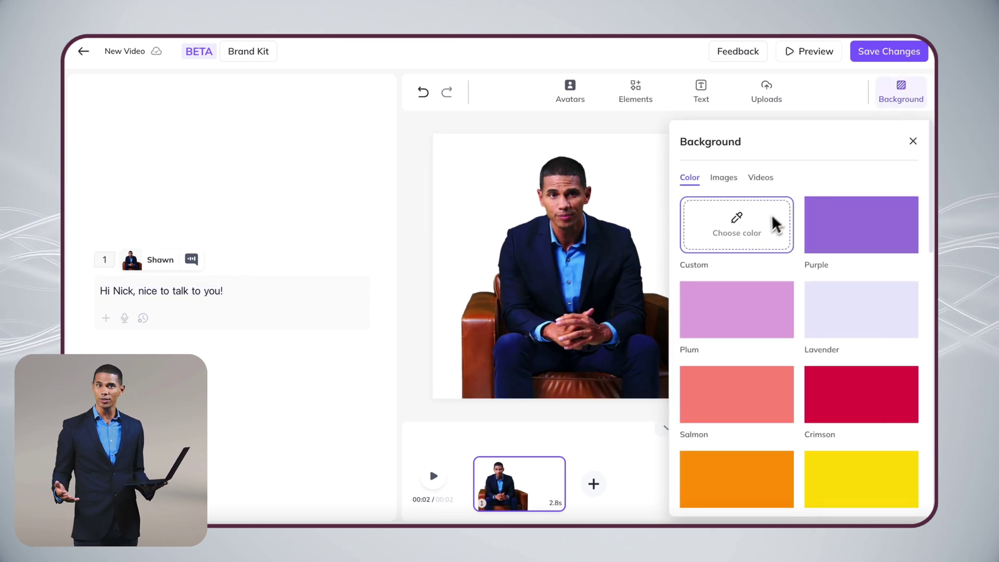
{"action": "left_click", "coordinate": [775, 224]}
{"action": "left_click", "coordinate": [740, 409]}
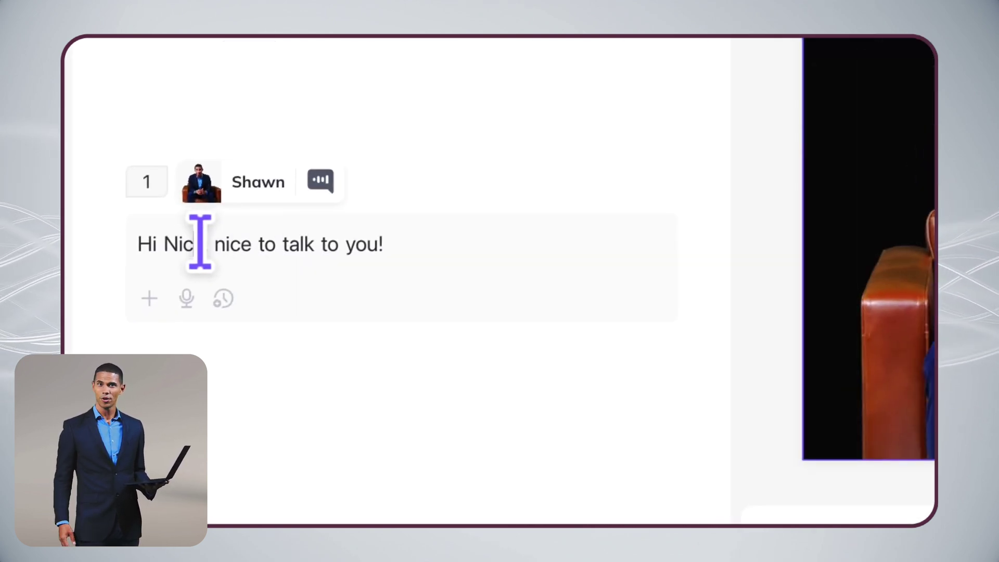
Replace the recipient's name in the script with the variable {{First_name}}
{"action": "left_click", "coordinate": [200, 242]}
{"action": "key", "text": "BackSpace"}
{"action": "key", "text": "BackSpace"}
{"action": "key", "text": "BackSpace"}
{"action": "key", "text": "BackSpace"}
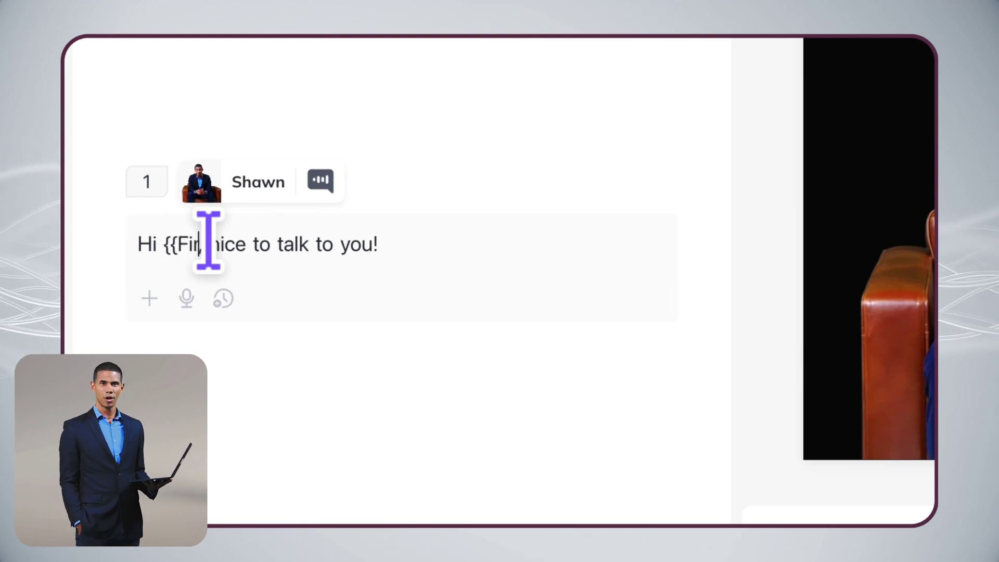
{"action": "type", "text": "{{Fir"}
{"action": "type", "text": "st_name"}
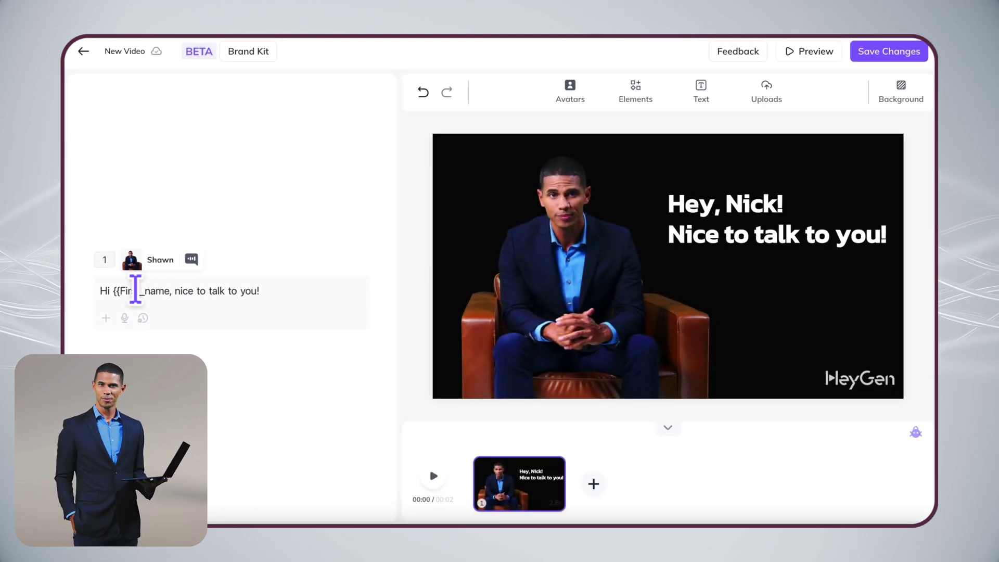
{"action": "type", "text": "}}"}
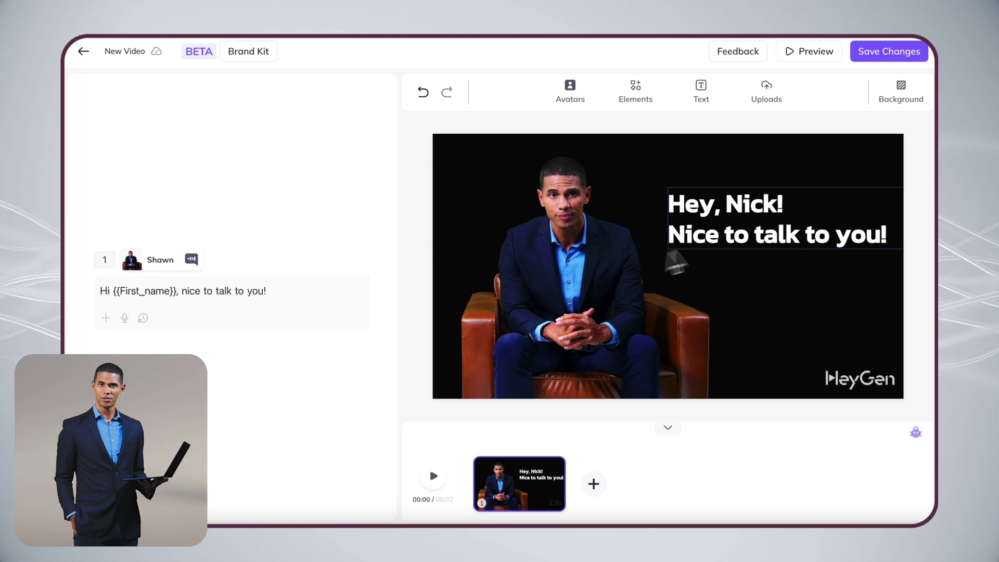
Replace the recipient's name in the scene's on-screen greeting with the variable {{first_name}} and save the template
{"action": "left_click", "coordinate": [775, 219]}
{"action": "left_click", "coordinate": [780, 205]}
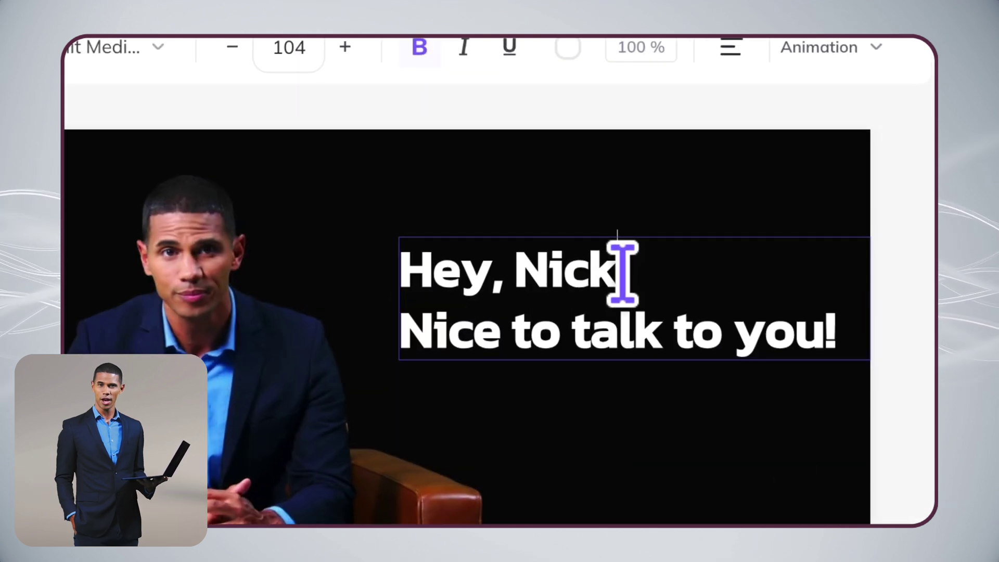
{"action": "key", "text": "BackSpace"}
{"action": "key", "text": "BackSpace"}
{"action": "key", "text": "BackSpace"}
{"action": "key", "text": "BackSpace"}
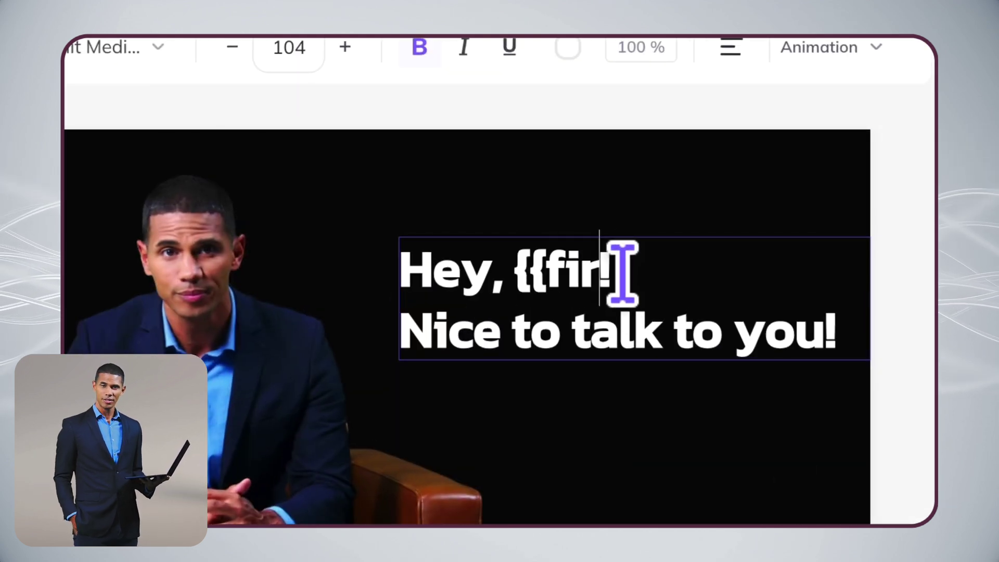
{"action": "type", "text": "{{first_name}}"}
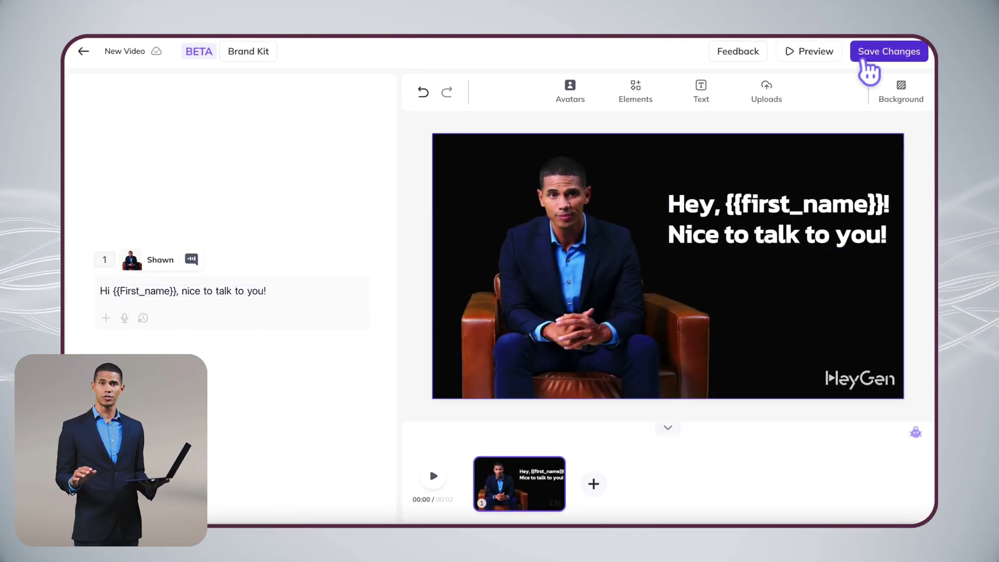
{"action": "left_click", "coordinate": [864, 60]}
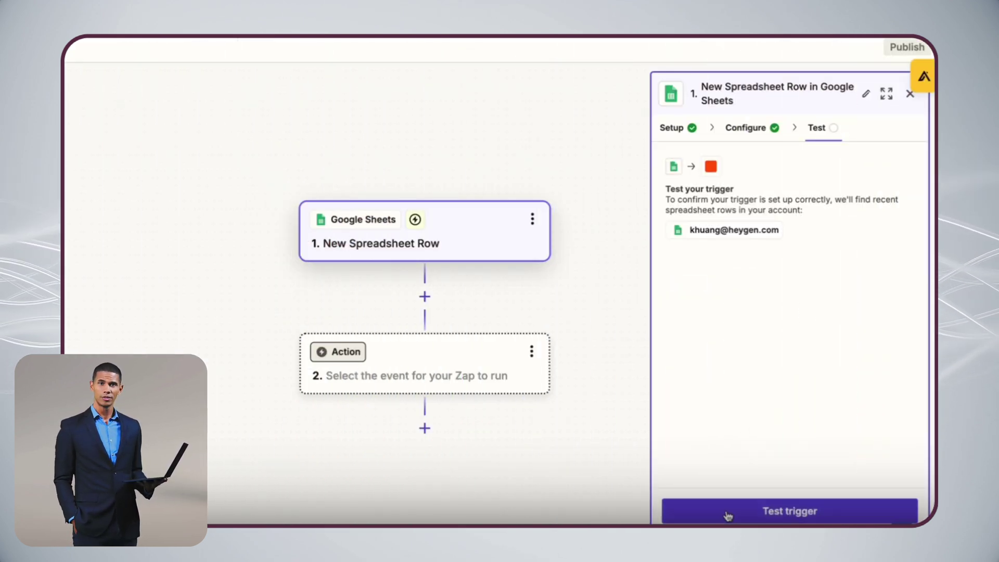
In Zapier, test the Google Sheets trigger and add a HeyGen action with the event Create a Video From Template
{"action": "left_click", "coordinate": [724, 512]}
{"action": "left_click", "coordinate": [770, 512]}
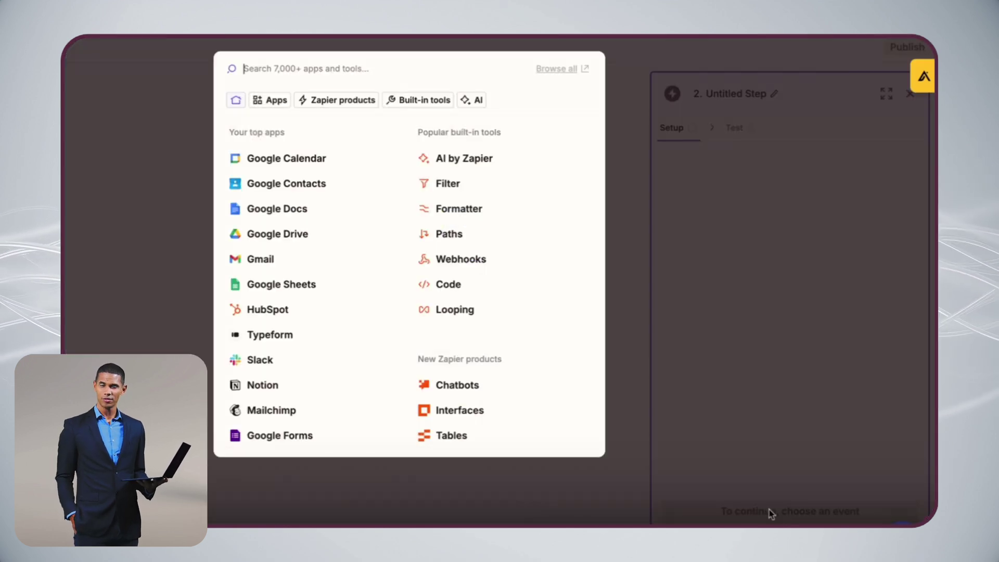
{"action": "type", "text": "heygen"}
{"action": "left_click", "coordinate": [301, 105]}
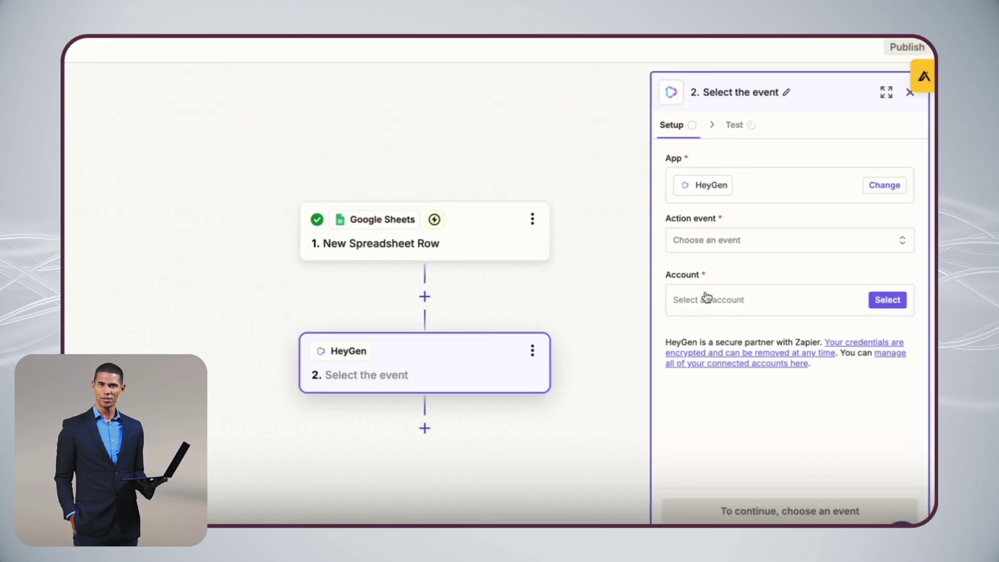
{"action": "left_click", "coordinate": [670, 247]}
{"action": "scroll", "coordinate": [564, 363], "scroll_direction": "down", "scroll_amount": 1}
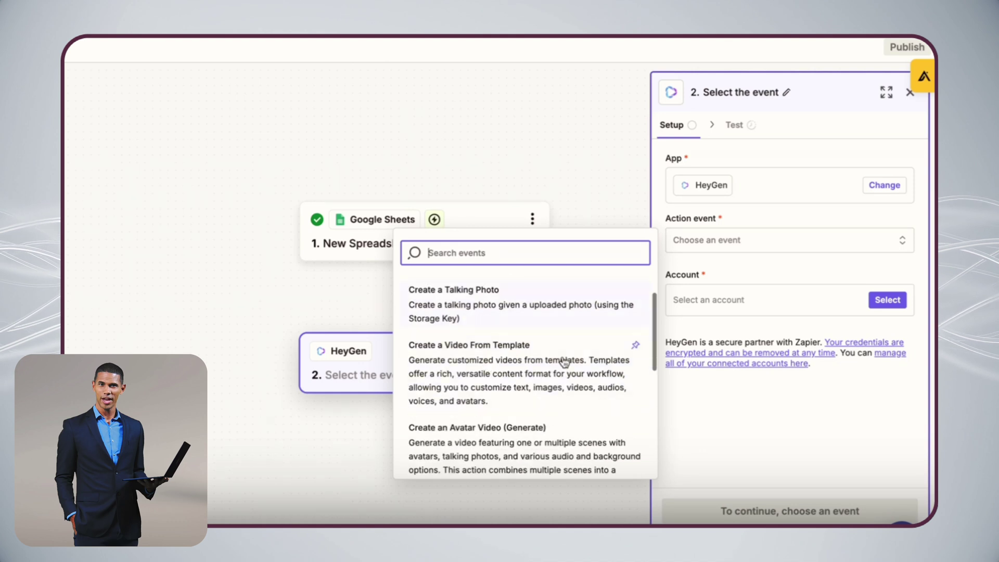
{"action": "left_click", "coordinate": [491, 355]}
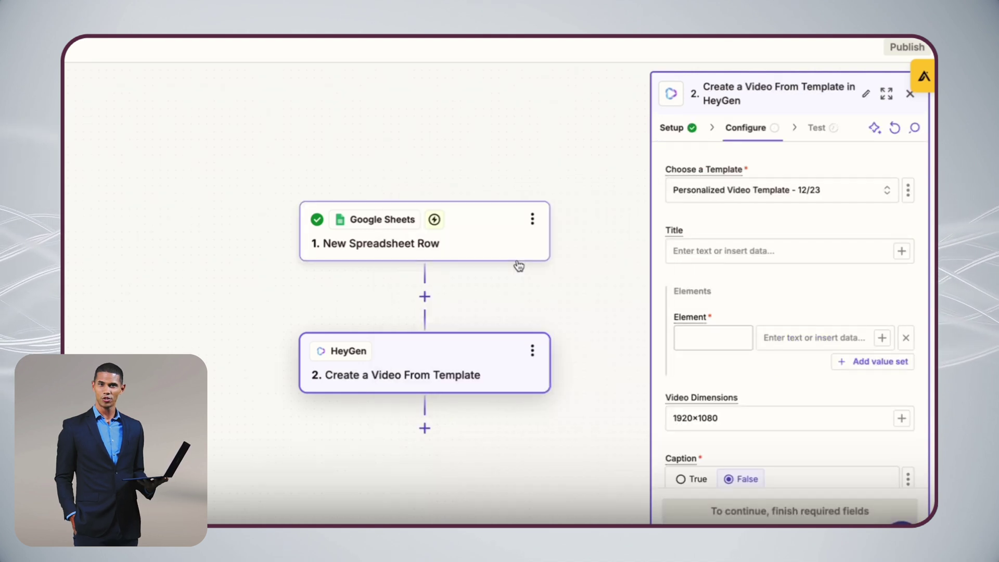
Set the generated video's title to "Video for" followed by the spreadsheet's First name field
{"action": "left_click", "coordinate": [726, 253]}
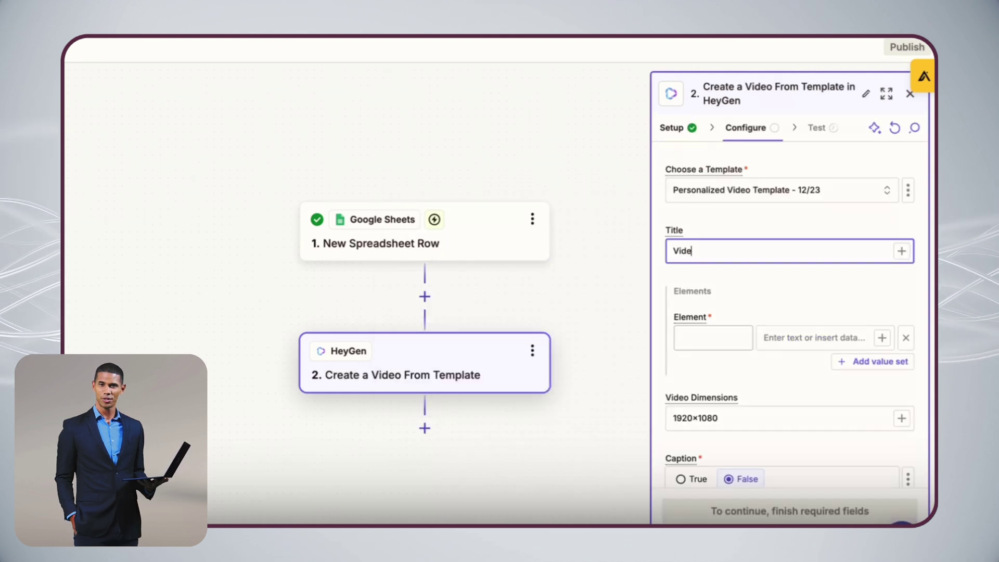
{"action": "type", "text": "Video for /"}
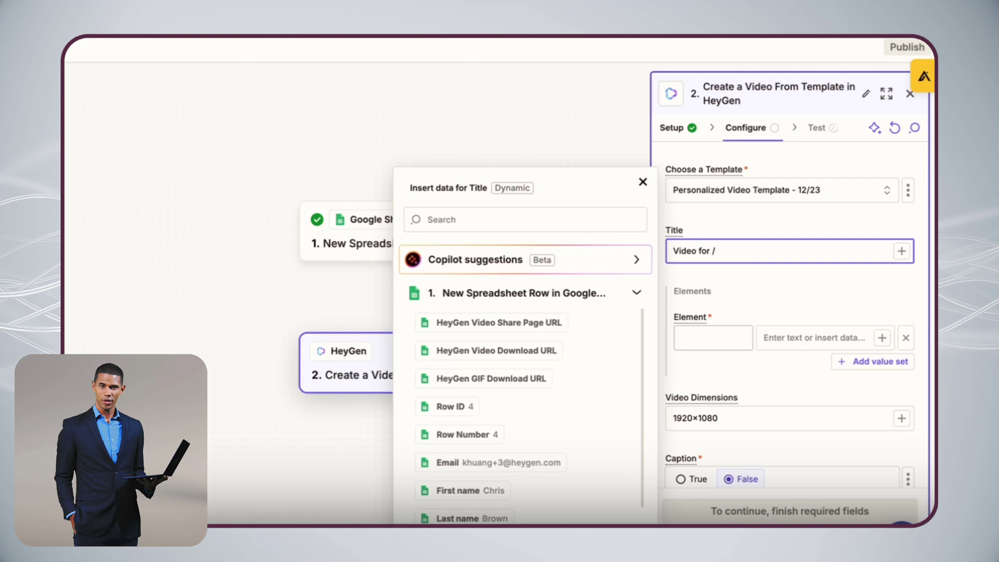
{"action": "left_click", "coordinate": [517, 494]}
{"action": "scroll", "coordinate": [772, 284], "scroll_direction": "down", "scroll_amount": 1}
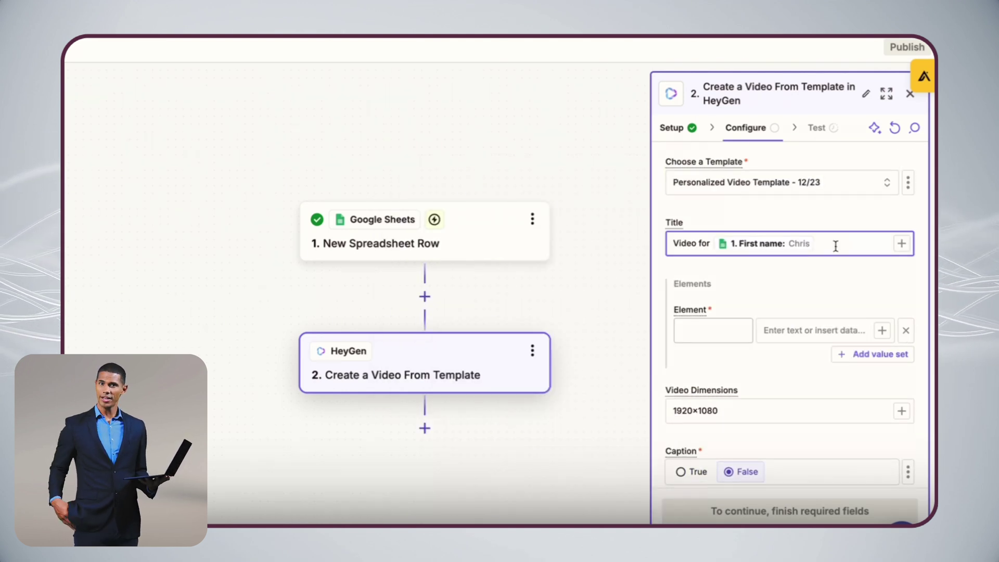
{"action": "type", "text": "/"}
{"action": "scroll", "coordinate": [609, 363], "scroll_direction": "down", "scroll_amount": 1}
{"action": "left_click", "coordinate": [902, 243]}
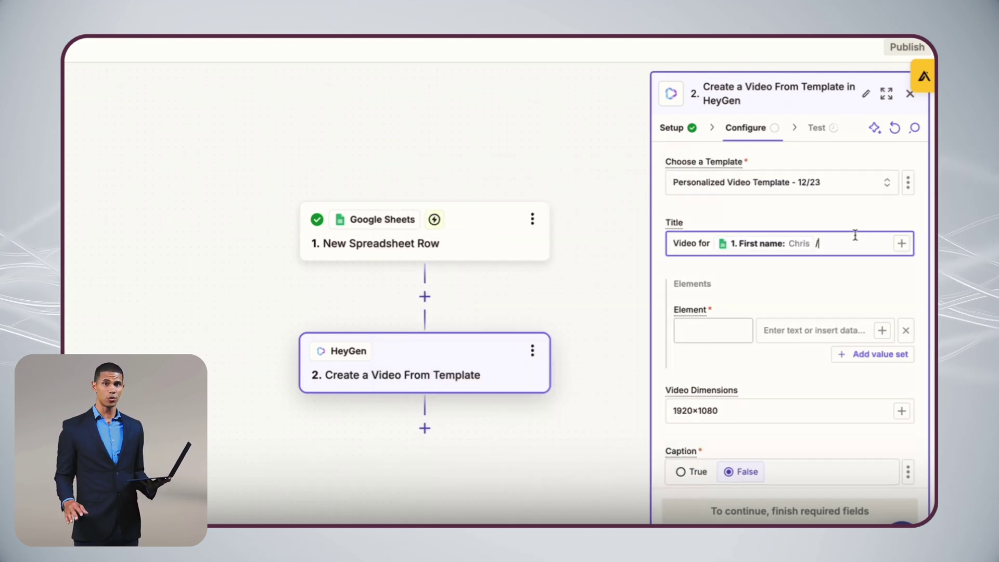
Following the Element help's naming format, map text.first_name.content to First name and the company text element to Company name
{"action": "scroll", "coordinate": [750, 287], "scroll_direction": "down", "scroll_amount": 2}
{"action": "mouse_move", "coordinate": [682, 242]}
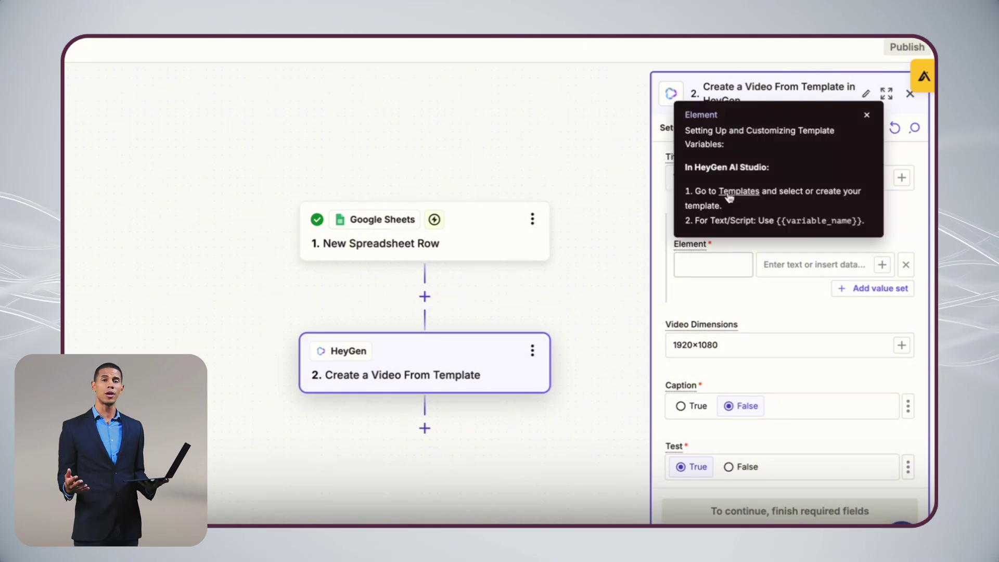
{"action": "scroll", "coordinate": [729, 196], "scroll_direction": "down", "scroll_amount": 2}
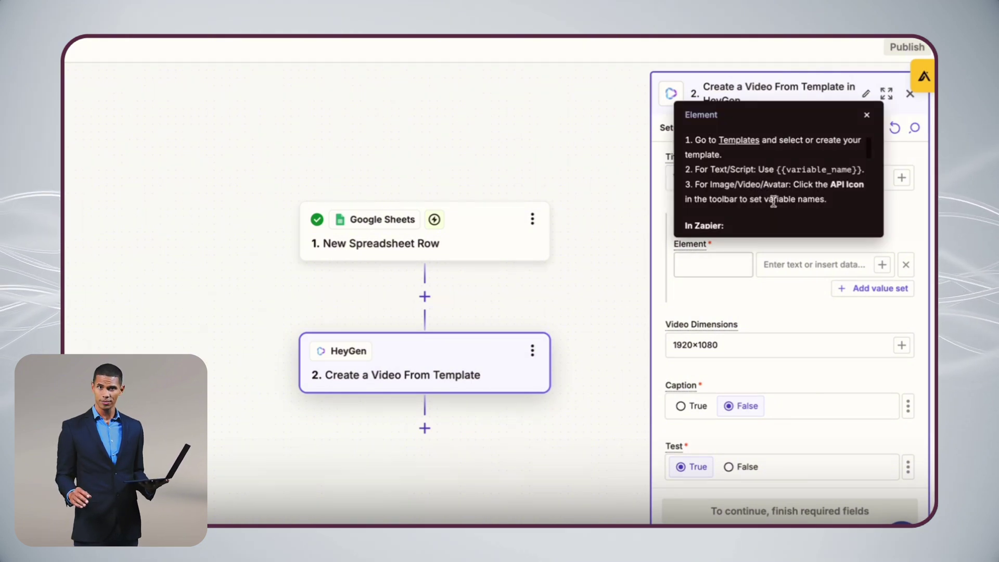
{"action": "scroll", "coordinate": [773, 201], "scroll_direction": "down", "scroll_amount": 5}
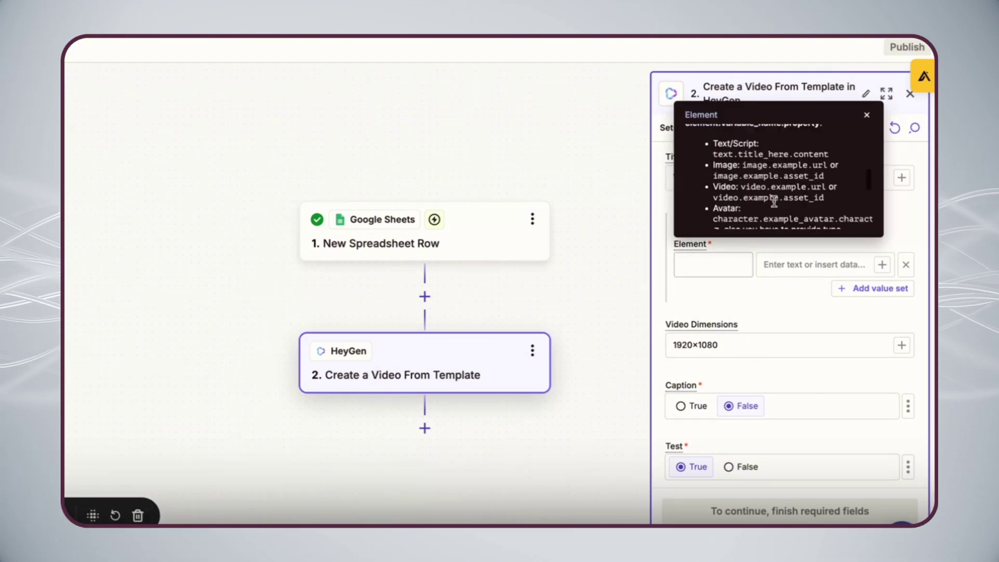
{"action": "scroll", "coordinate": [773, 202], "scroll_direction": "up", "scroll_amount": 1}
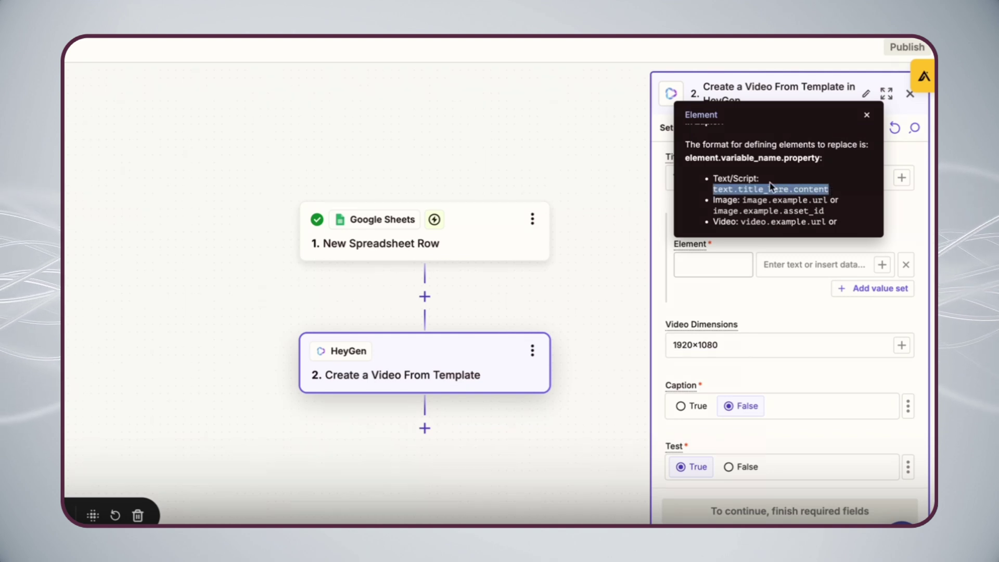
{"action": "left_click", "coordinate": [867, 115]}
{"action": "left_click", "coordinate": [708, 263]}
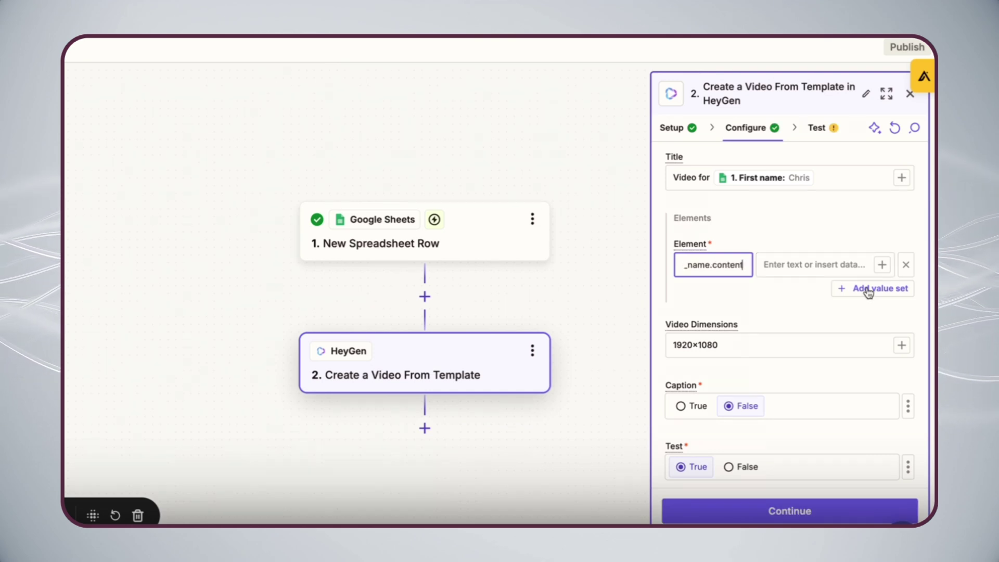
{"action": "left_click", "coordinate": [765, 265]}
{"action": "left_click", "coordinate": [552, 486]}
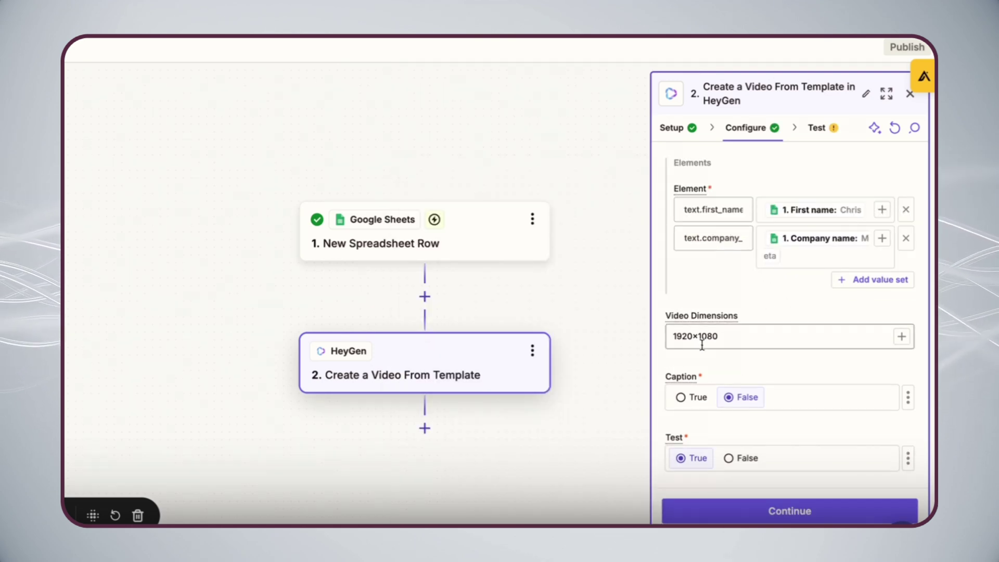
Go through the HeyGen action's remaining video options, from dimensions and caption to test mode and callback ID
{"action": "scroll", "coordinate": [702, 335], "scroll_direction": "down", "scroll_amount": 2}
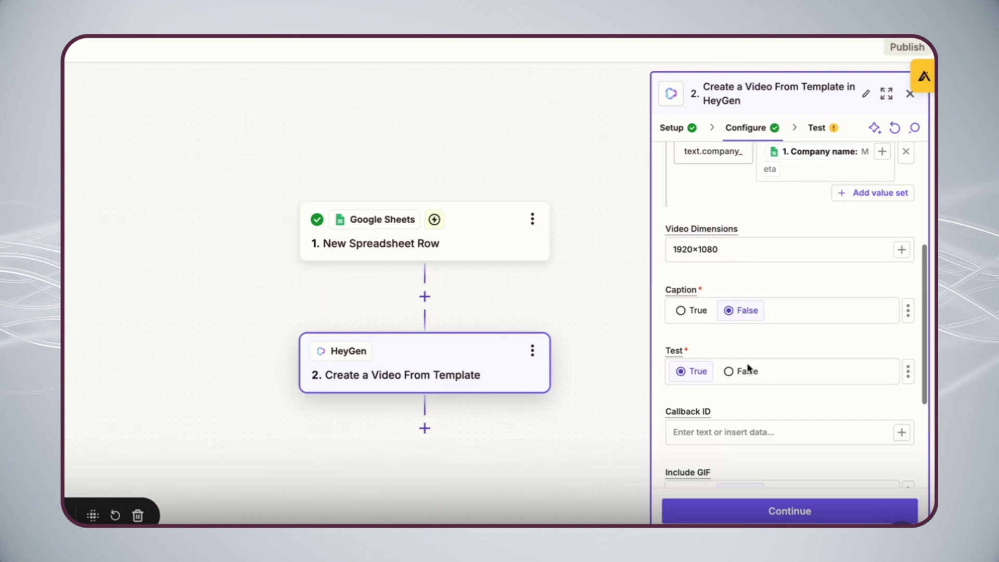
{"action": "scroll", "coordinate": [742, 370], "scroll_direction": "down", "scroll_amount": 2}
{"action": "left_click", "coordinate": [729, 307]}
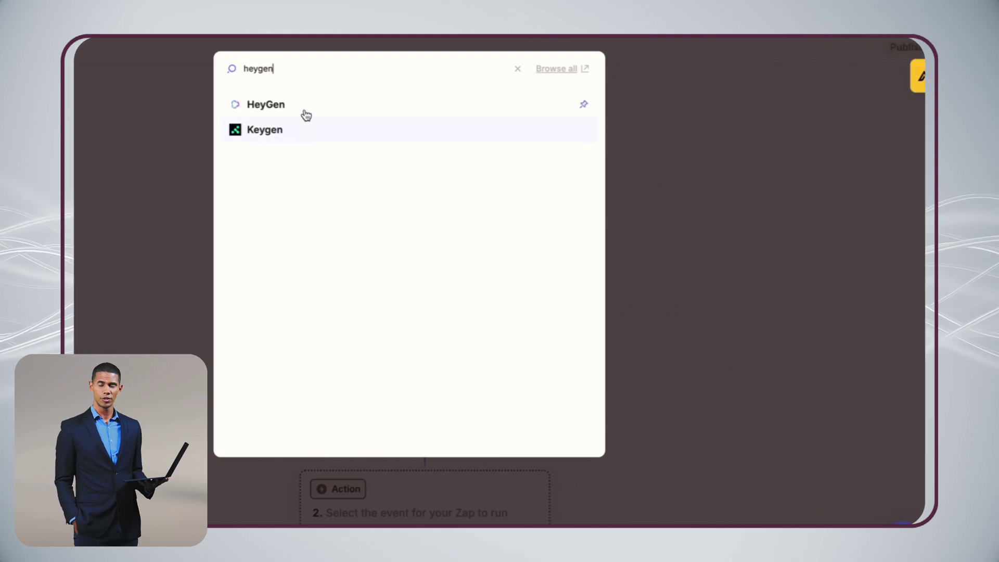
Set the new Zap's trigger to HeyGen's Avatar Video Success, test it and continue with the Video C record
{"action": "left_click", "coordinate": [306, 106]}
{"action": "left_click", "coordinate": [713, 243]}
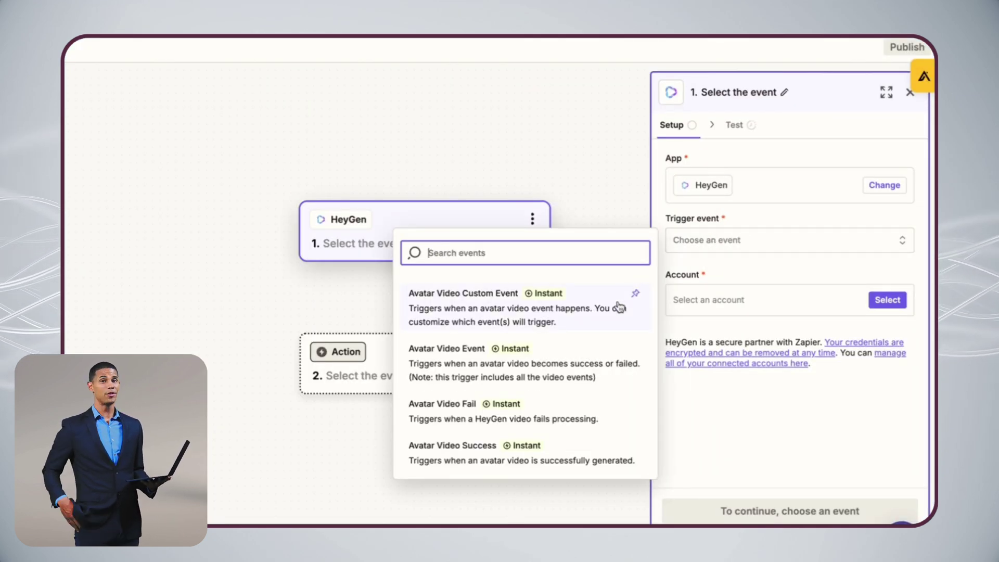
{"action": "left_click", "coordinate": [491, 461]}
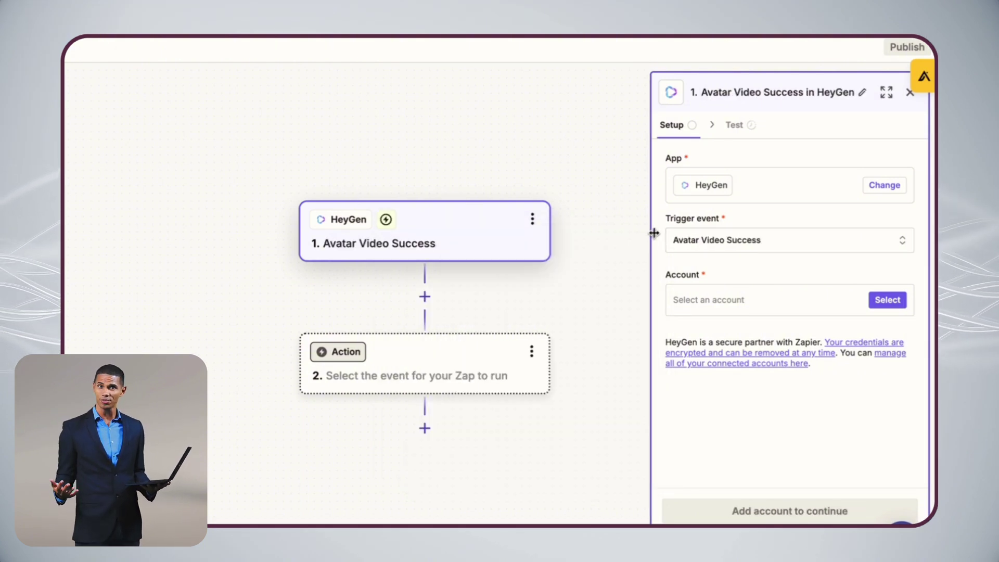
{"action": "left_click", "coordinate": [770, 515]}
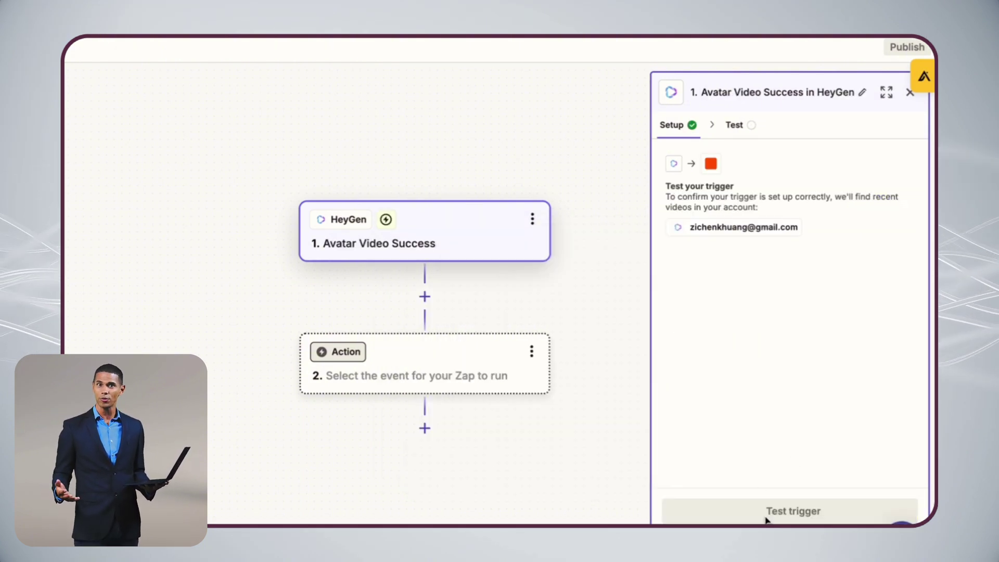
{"action": "left_click", "coordinate": [773, 513]}
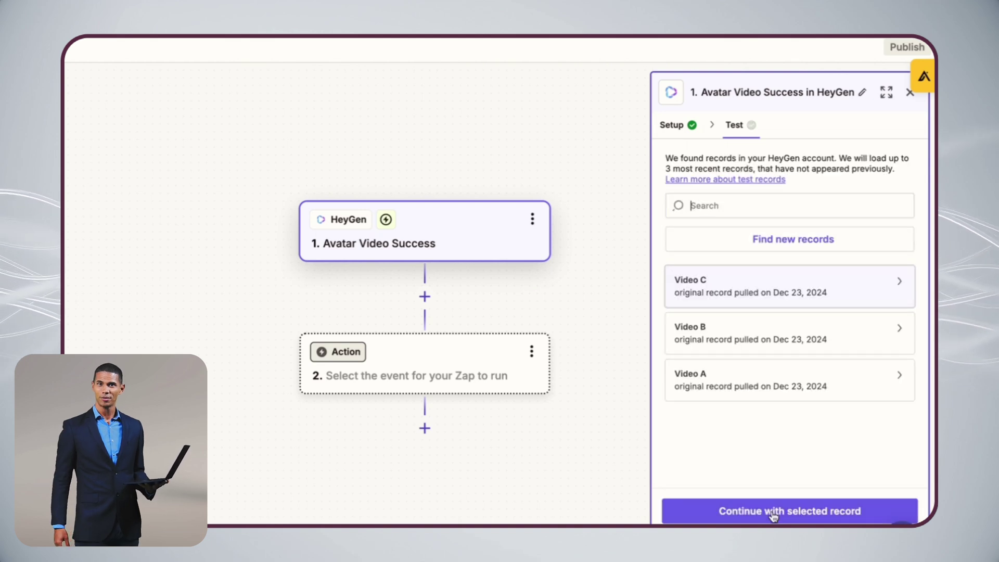
{"action": "left_click", "coordinate": [781, 514]}
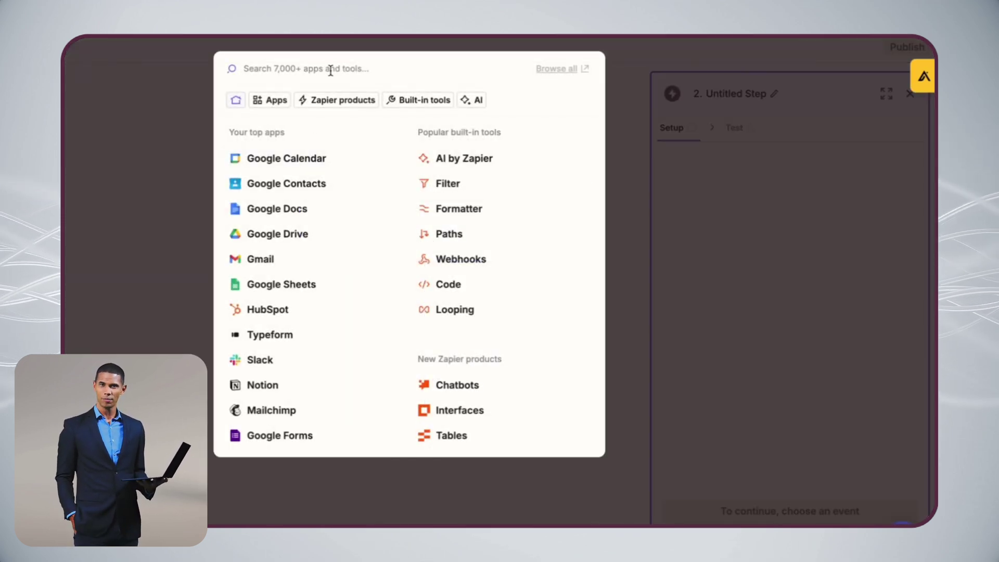
Add a Google Sheets action after the HeyGen trigger and choose its Lookup Spreadsheet Row event
{"action": "type", "text": "google"}
{"action": "left_click", "coordinate": [283, 103]}
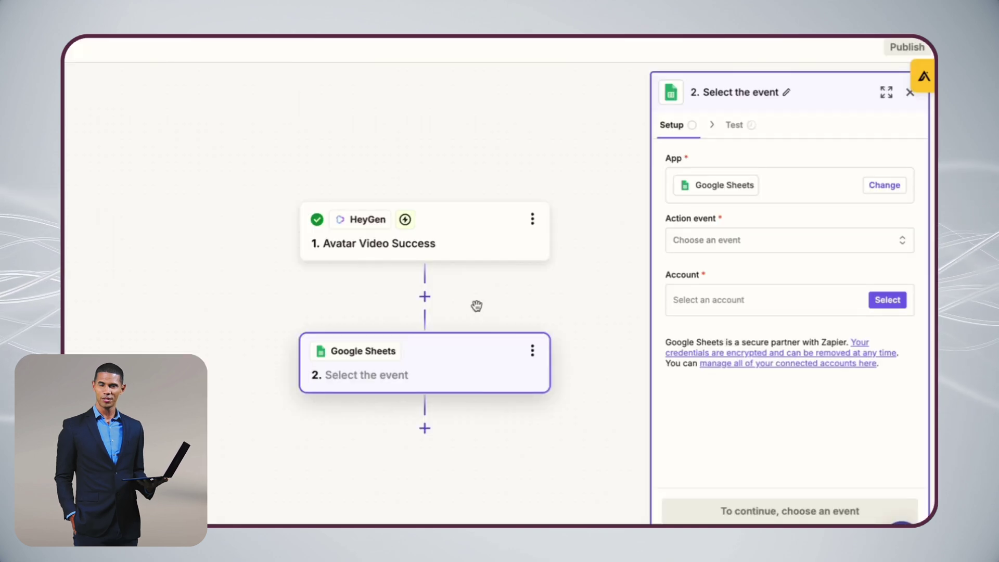
{"action": "left_click", "coordinate": [747, 249]}
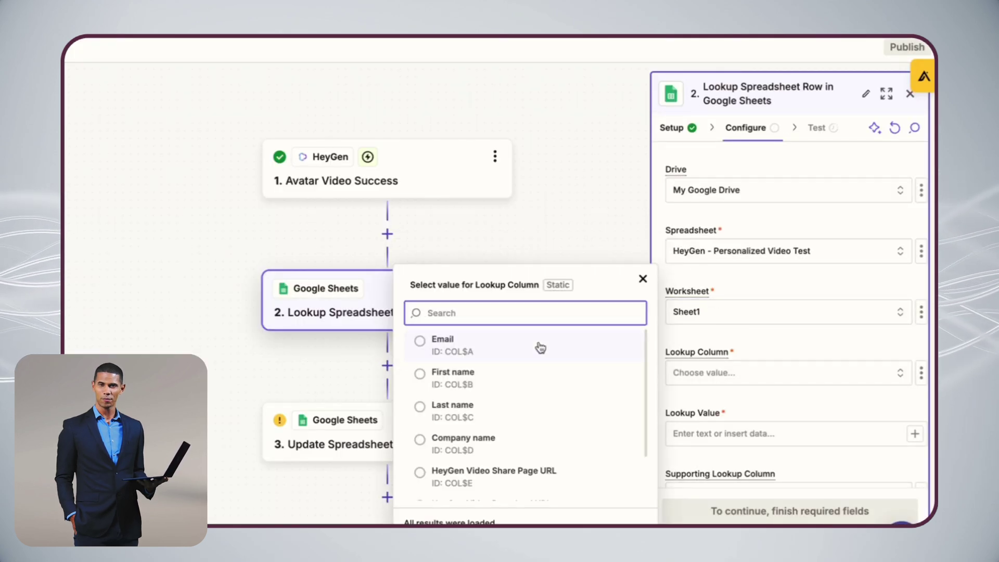
Set the lookup column to Email and the lookup value to the HeyGen trigger's Callback ID
{"action": "left_click", "coordinate": [535, 343]}
{"action": "left_click", "coordinate": [738, 339]}
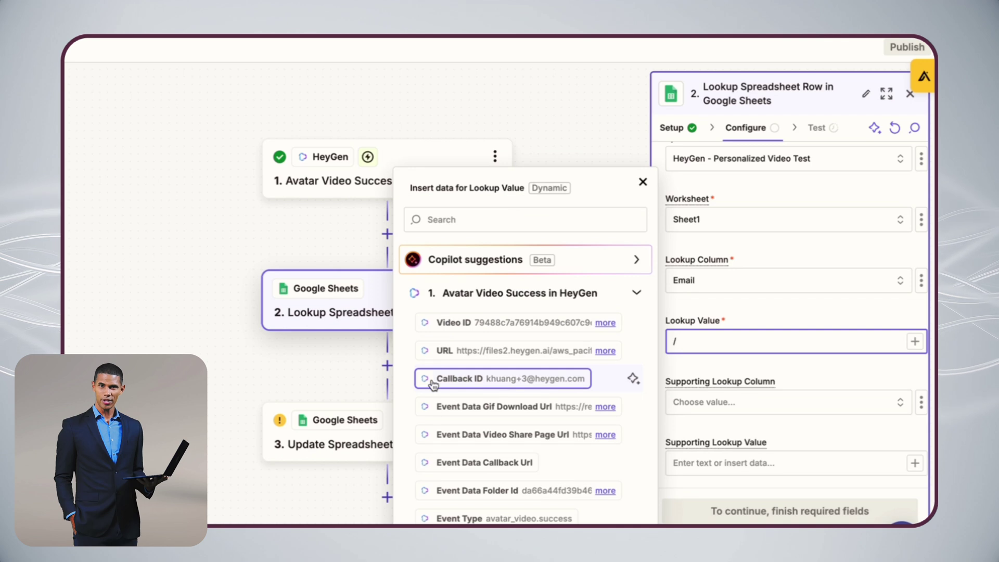
{"action": "left_click", "coordinate": [539, 385]}
{"action": "scroll", "coordinate": [697, 364], "scroll_direction": "down", "scroll_amount": 3}
{"action": "scroll", "coordinate": [688, 341], "scroll_direction": "down", "scroll_amount": 2}
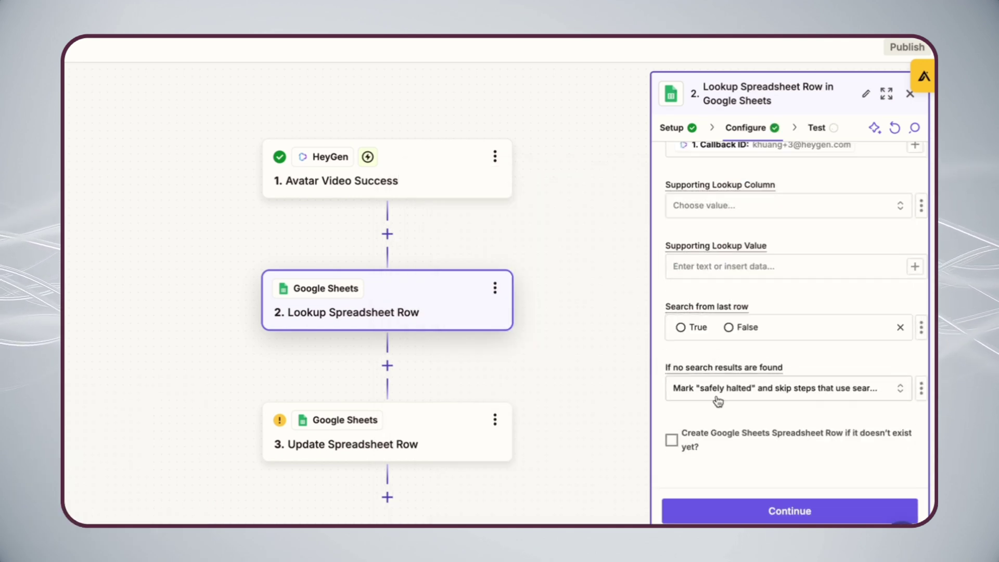
{"action": "scroll", "coordinate": [753, 439], "scroll_direction": "up", "scroll_amount": 6}
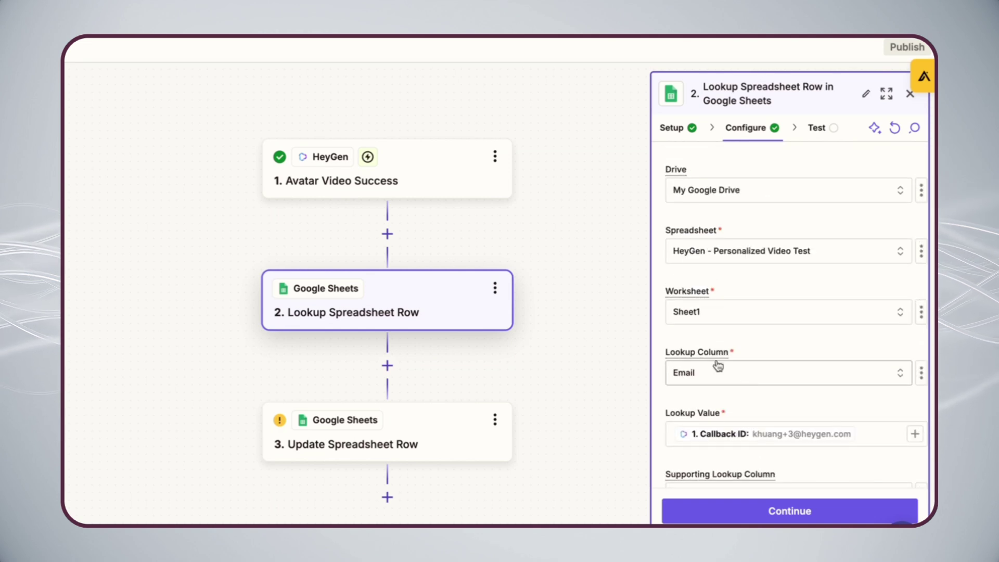
{"action": "scroll", "coordinate": [718, 363], "scroll_direction": "down", "scroll_amount": 1}
Test the Lookup Spreadsheet Row step and continue to the Update Spreadsheet Row step
{"action": "left_click", "coordinate": [777, 510]}
{"action": "left_click", "coordinate": [843, 511]}
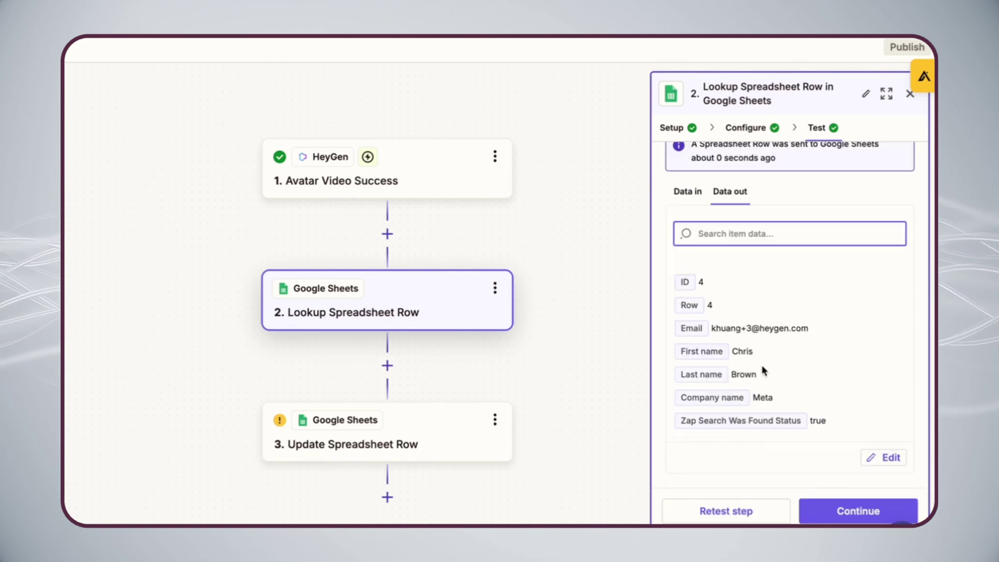
{"action": "left_click", "coordinate": [858, 511]}
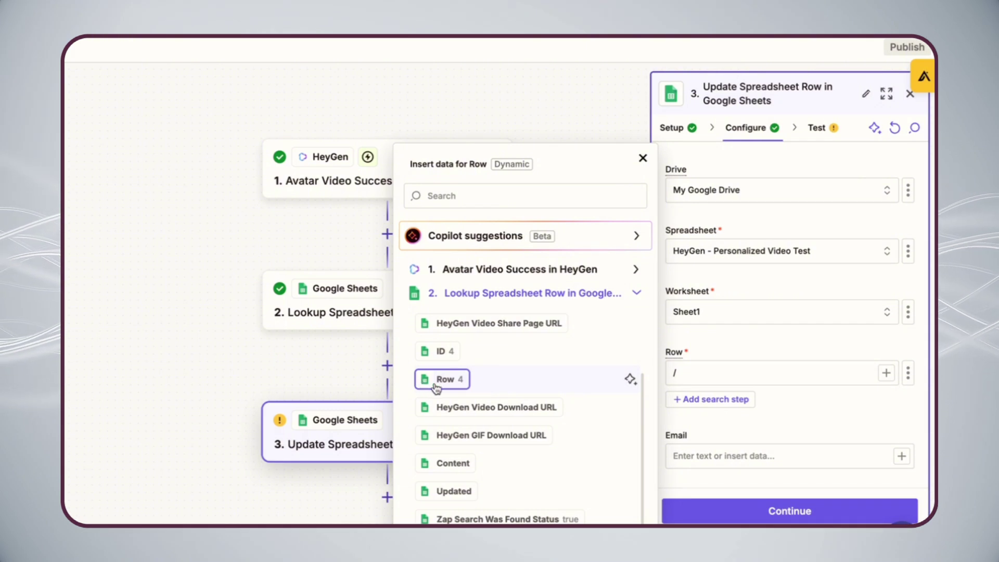
Fill the update step with the lookup's Row and the HeyGen share page, video download and GIF download URLs, and continue
{"action": "left_click", "coordinate": [759, 354]}
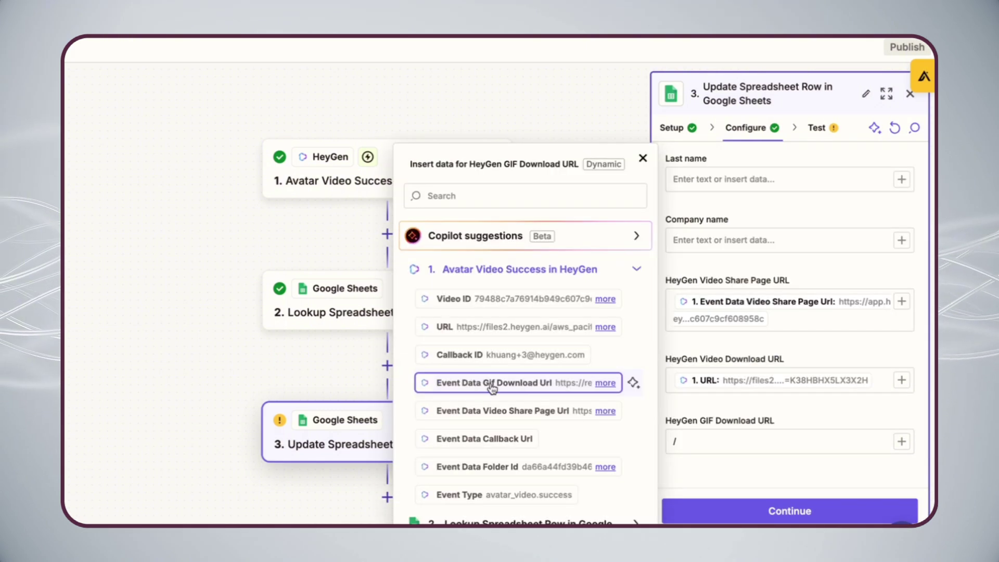
{"action": "left_click", "coordinate": [492, 387]}
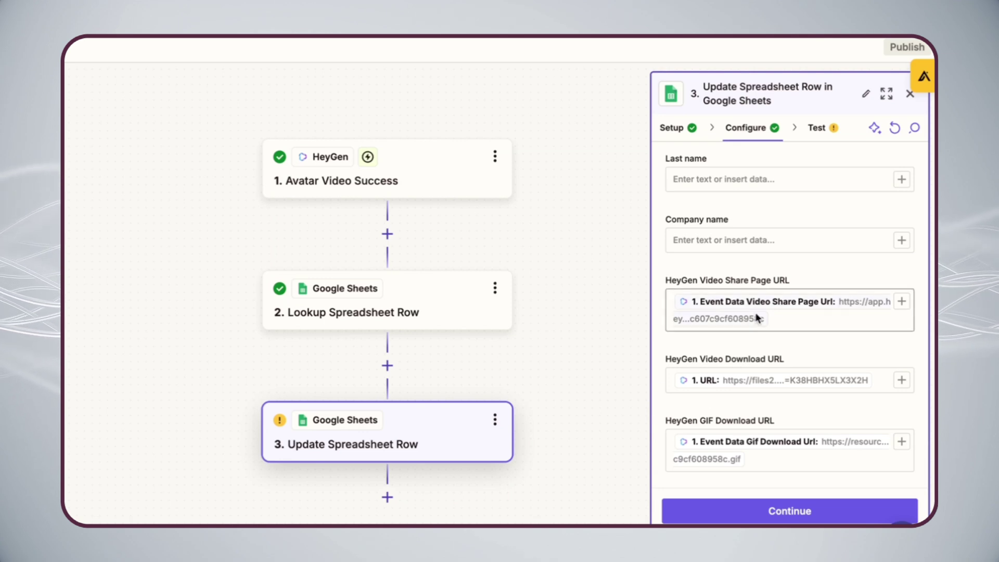
{"action": "scroll", "coordinate": [756, 318], "scroll_direction": "up", "scroll_amount": 10}
{"action": "scroll", "coordinate": [754, 317], "scroll_direction": "down", "scroll_amount": 10}
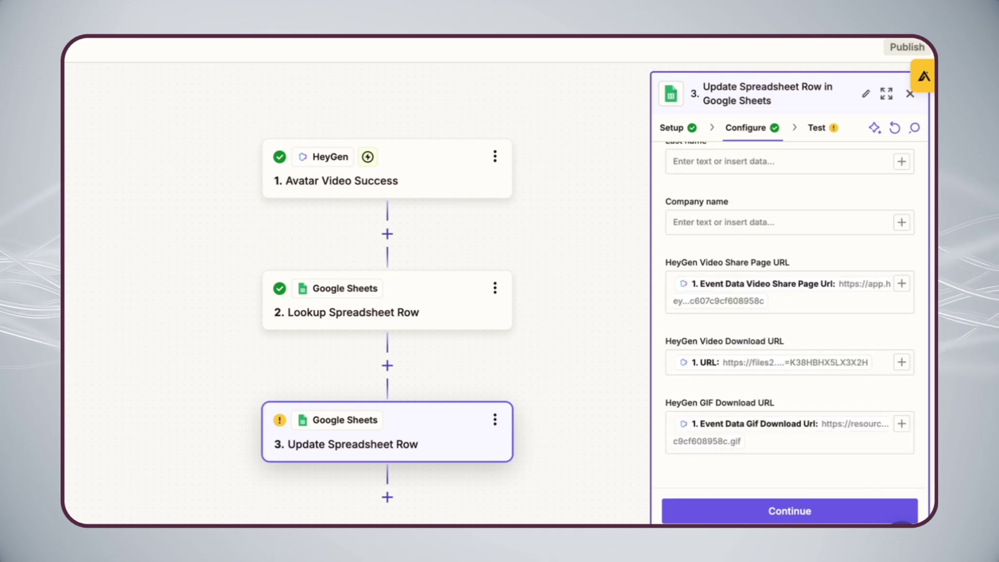
{"action": "left_click", "coordinate": [794, 516]}
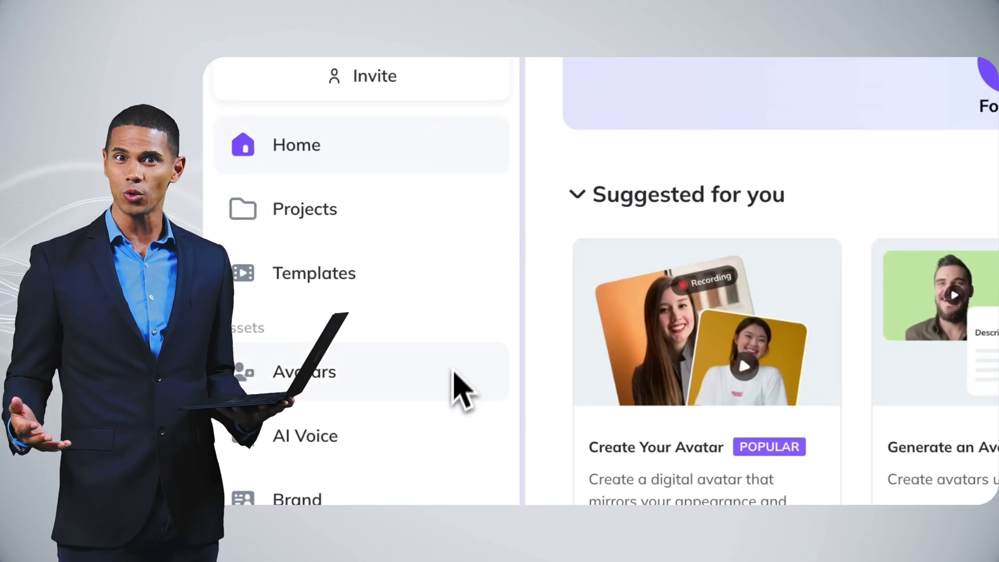
Switch to HeyGen, open its Integrations page and browse the available app integrations
{"action": "left_click", "coordinate": [435, 406]}
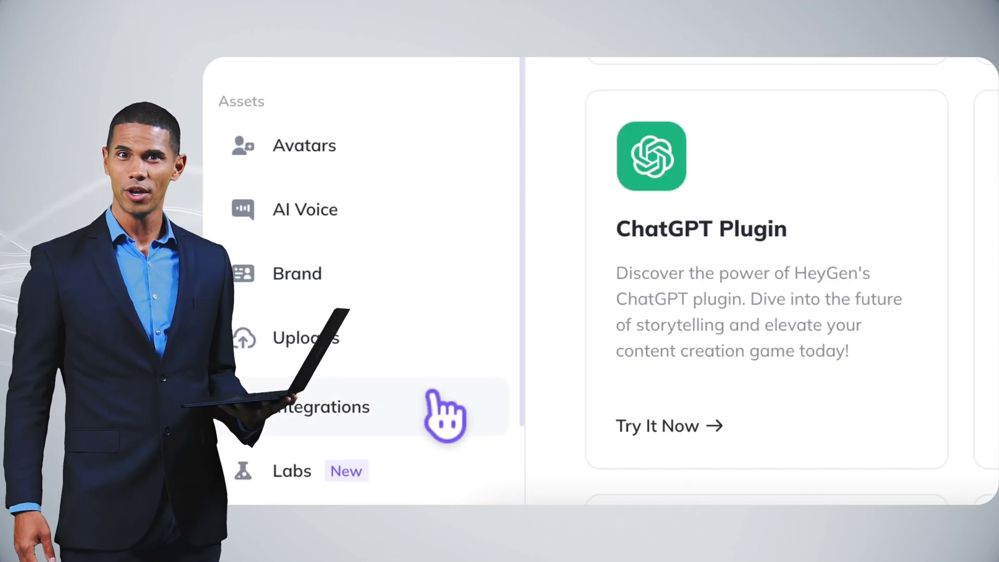
{"action": "scroll", "coordinate": [381, 395], "scroll_direction": "down", "scroll_amount": 6}
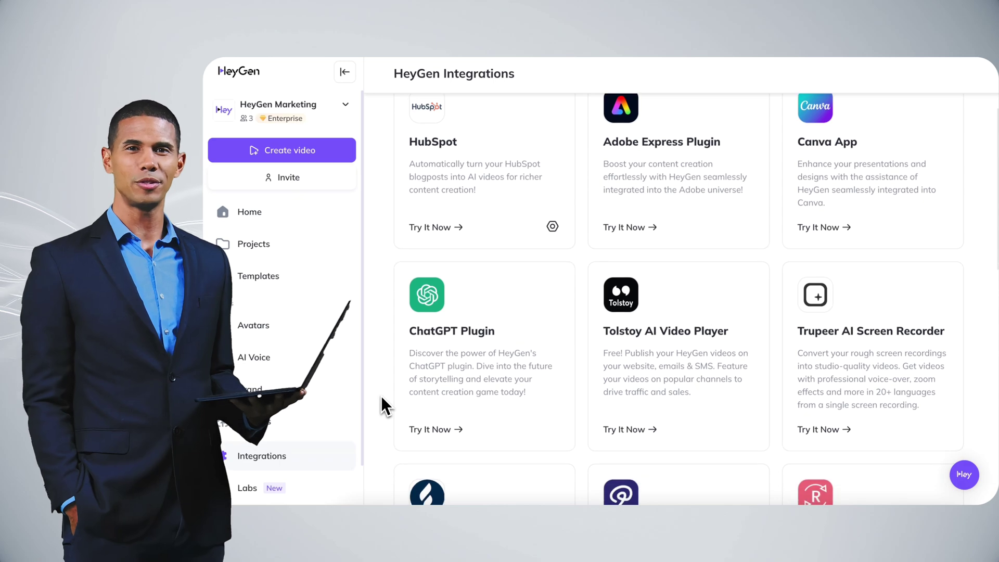
{"action": "scroll", "coordinate": [381, 395], "scroll_direction": "down", "scroll_amount": 6}
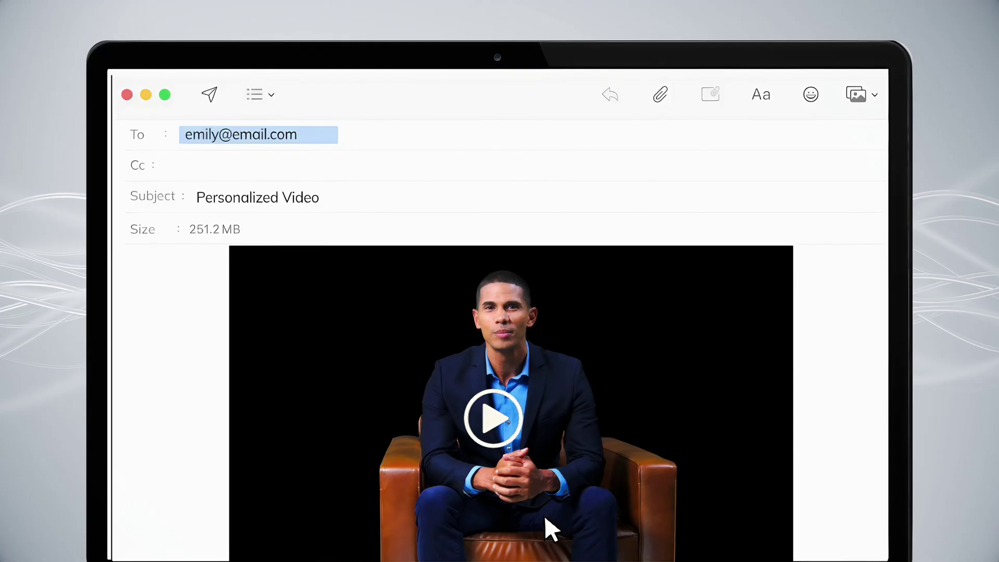
Play the personalized video embedded in the email
{"action": "left_click", "coordinate": [491, 420]}
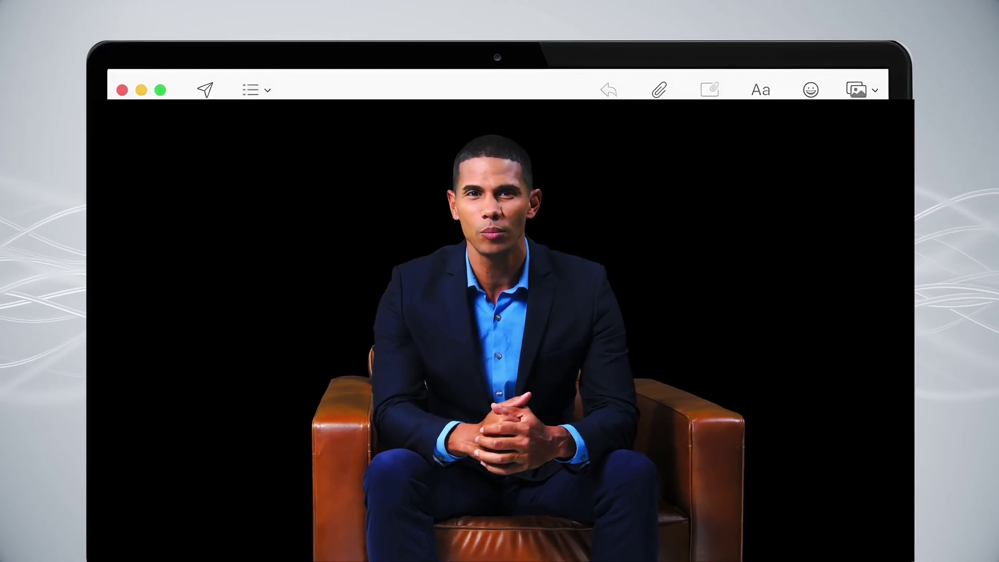